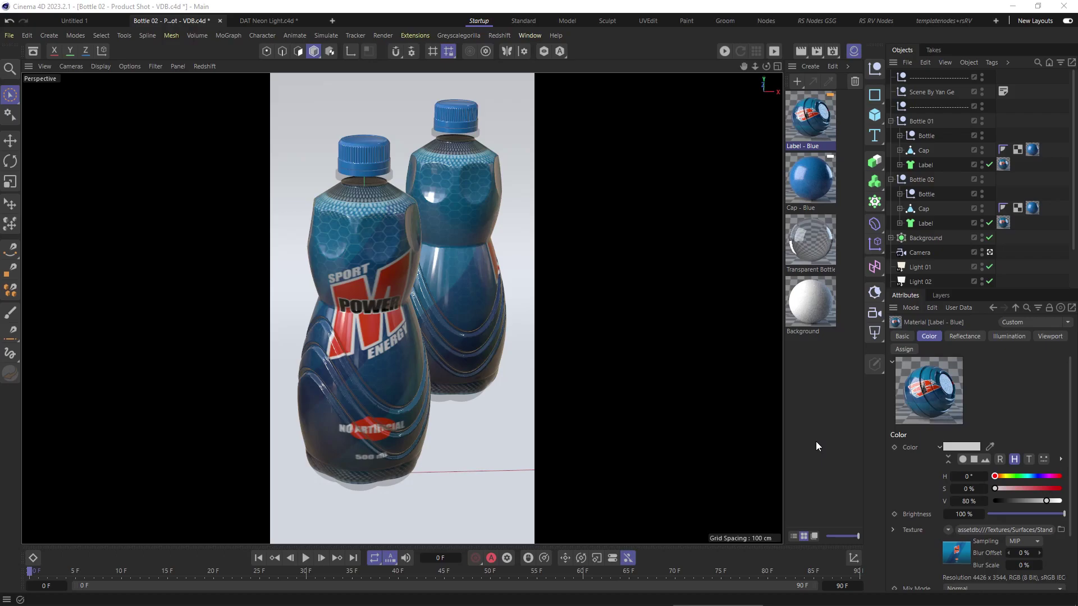
Open the Asset Browser on Volumes - VDB, where the Label - Blue material asset appears.
click(33, 51)
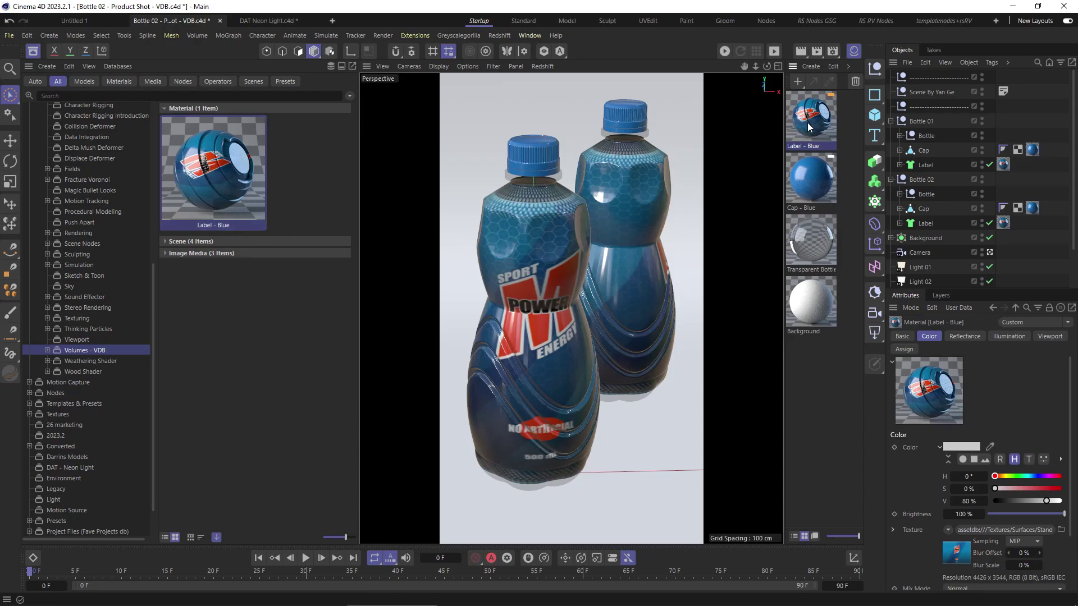
Hide the Asset Browser and look over the Label - Blue material's settings.
click(34, 51)
double_click(803, 126)
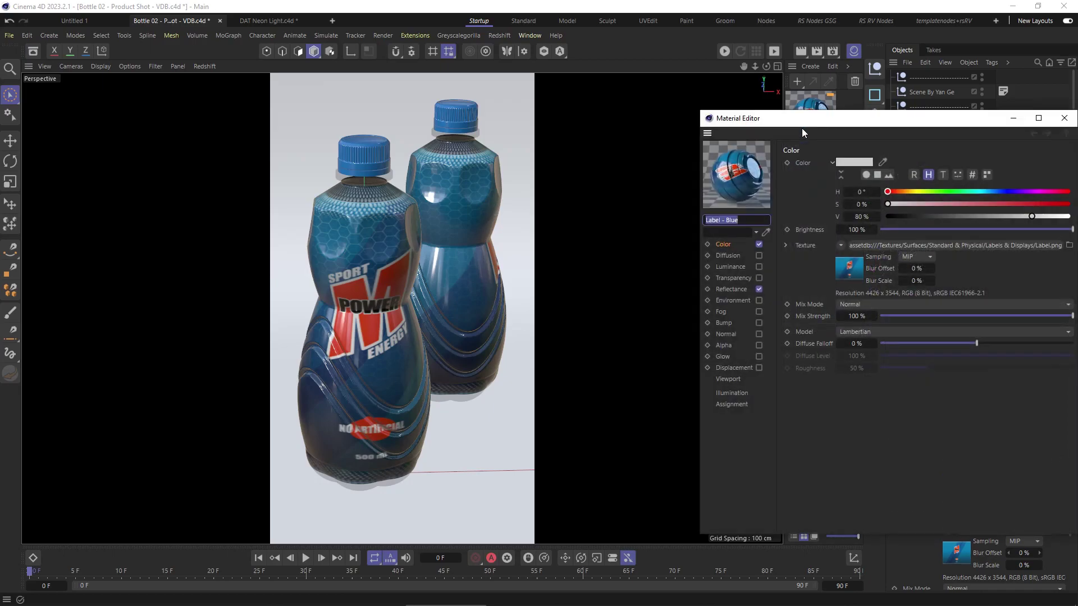
click(1064, 118)
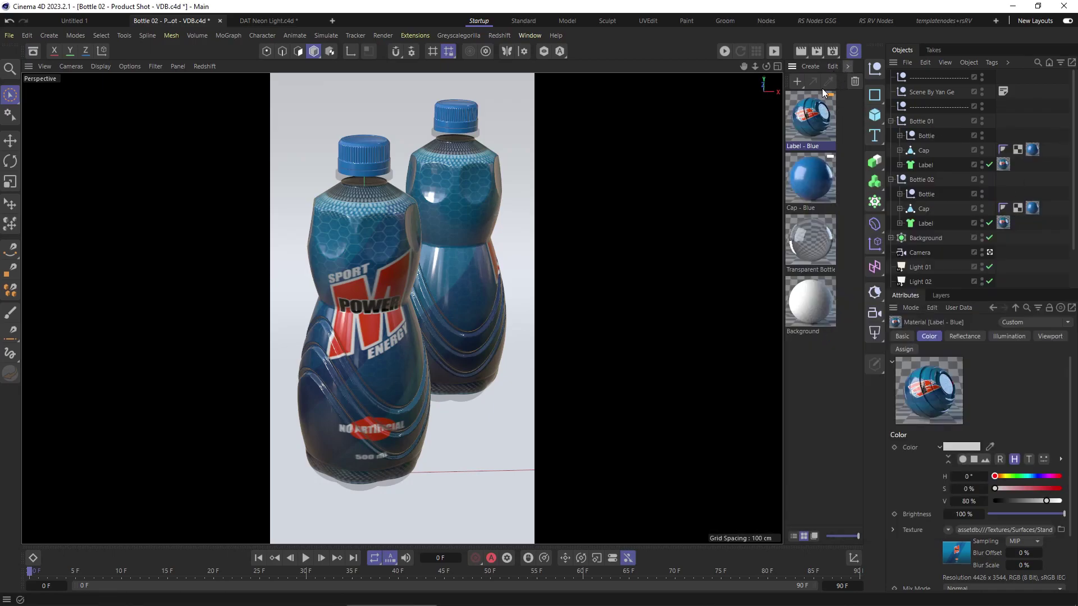
Convert and replace materials with Redshift Shader Graph versions, then inspect Label - Blue's graph.
click(847, 66)
mouse_move(862, 112)
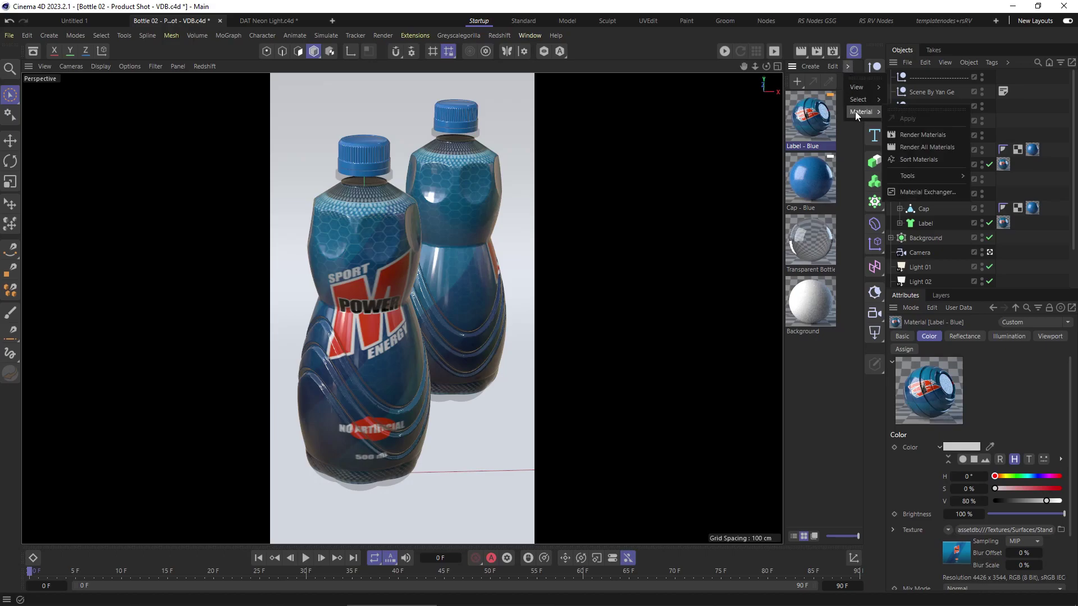
mouse_move(914, 174)
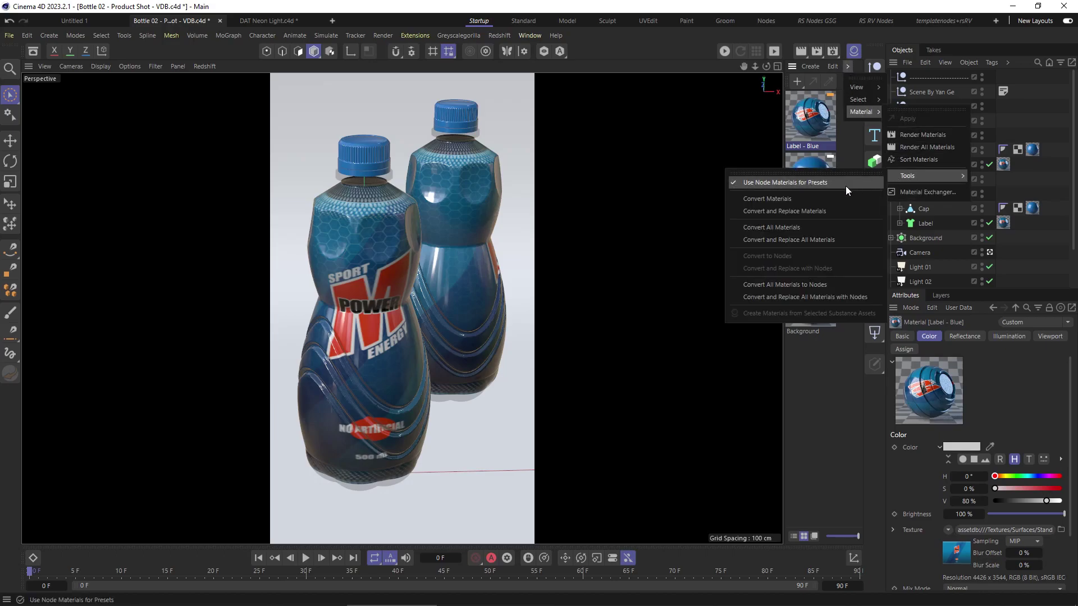
click(804, 210)
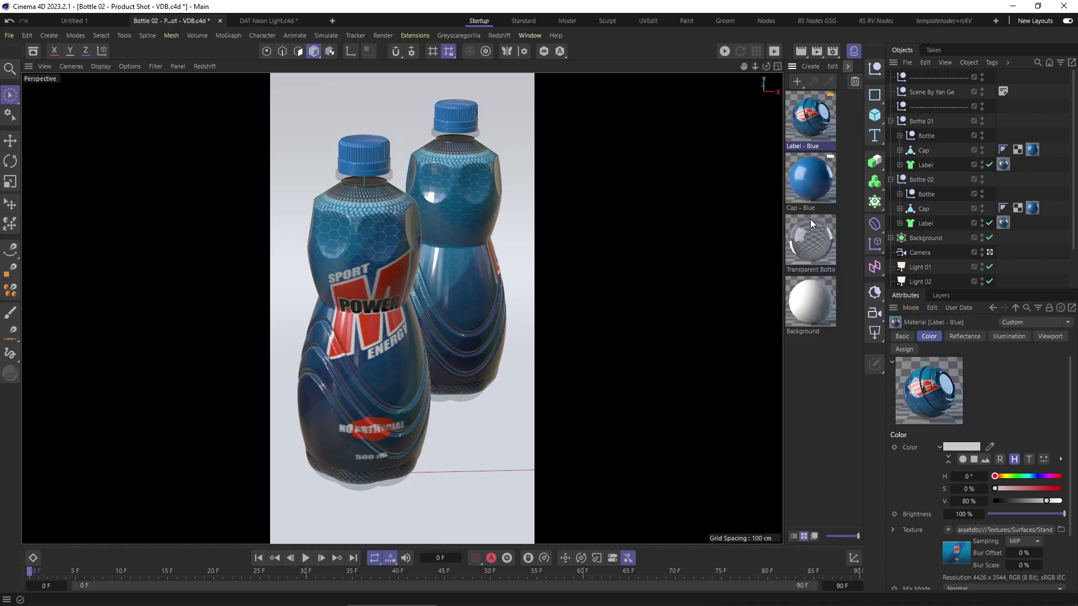
double_click(812, 120)
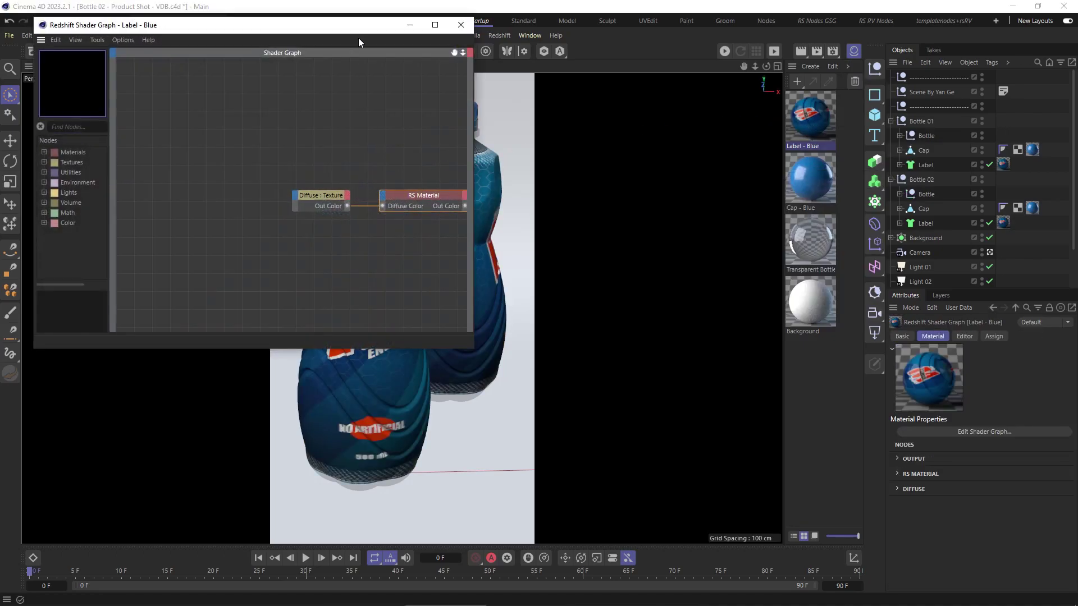
middle_drag(387, 243, 278, 233)
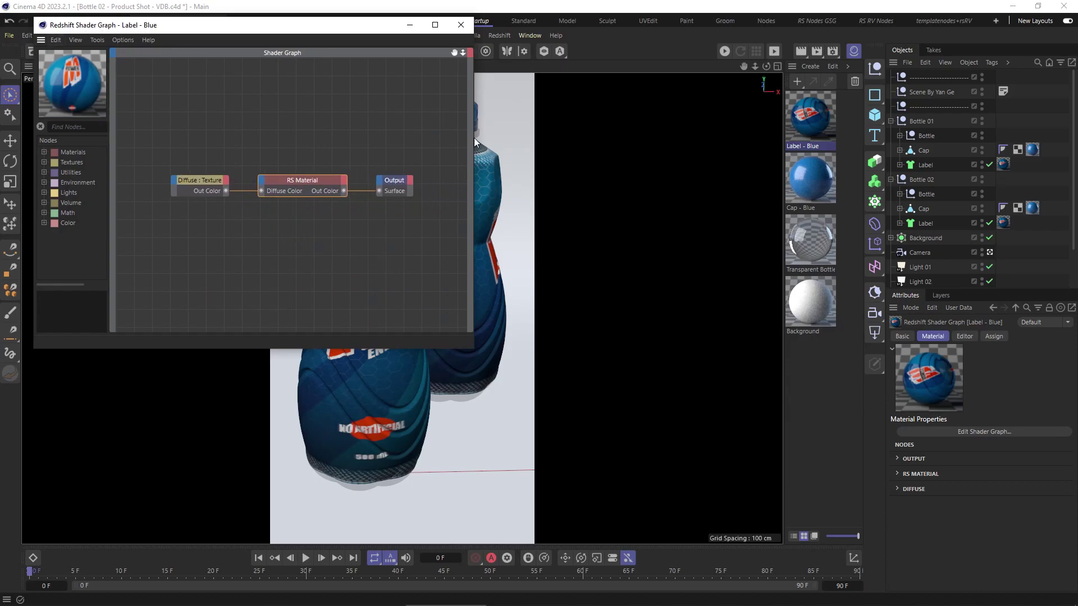
click(461, 24)
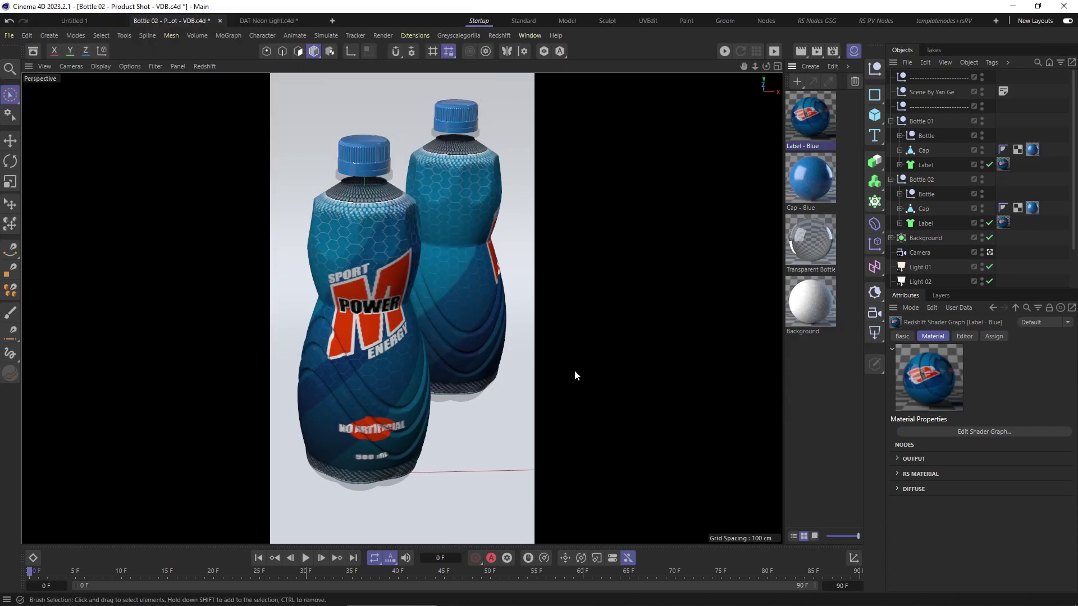
Show Label - Blue's asset details and Versions list, holding only version 1.0 from 2023-06-07.
click(33, 52)
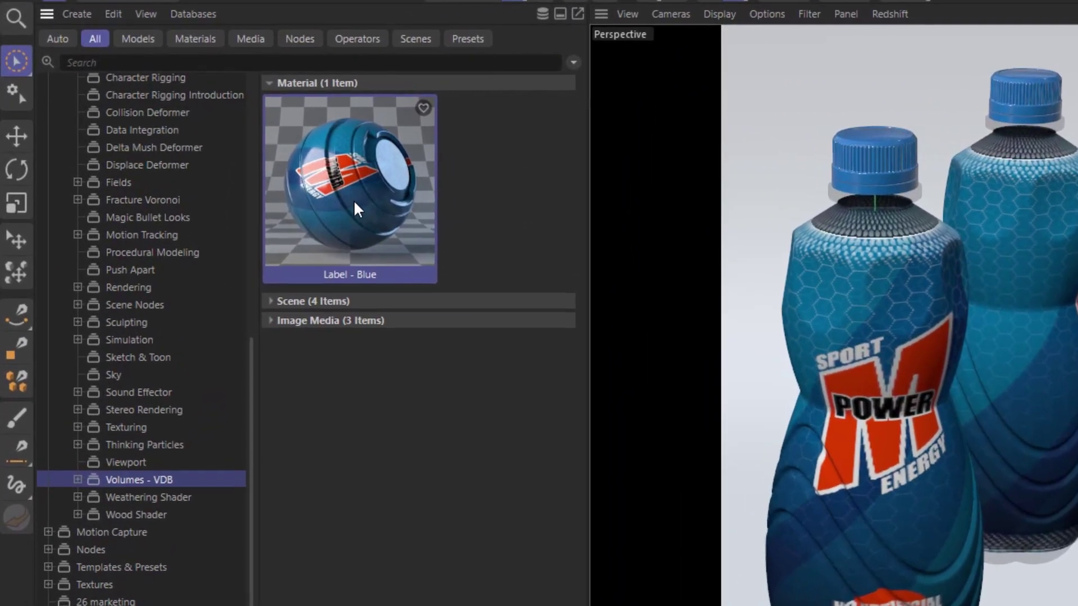
right_click(332, 183)
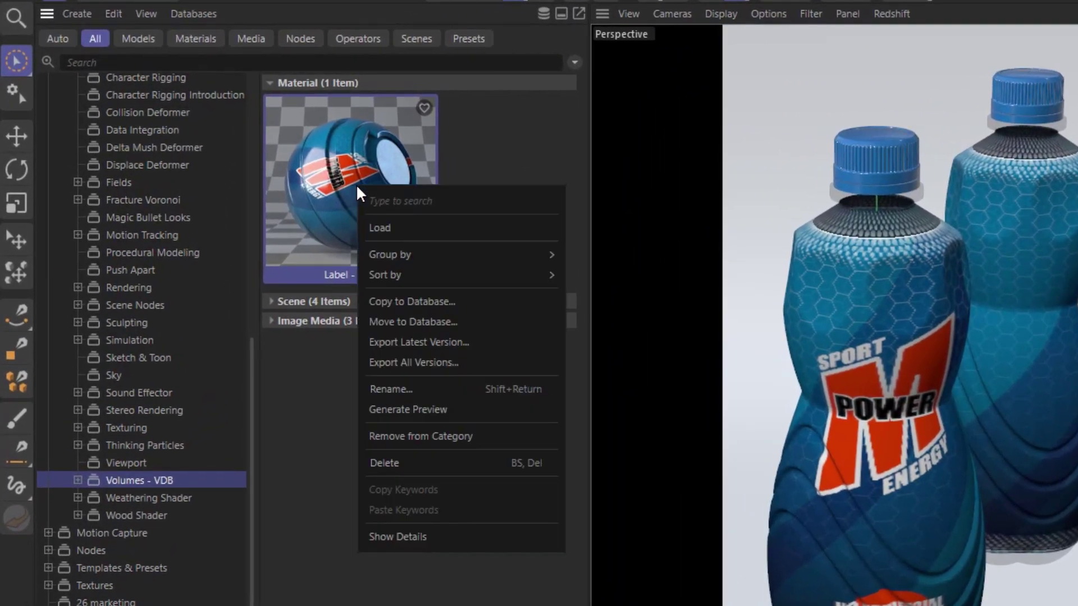
click(391, 538)
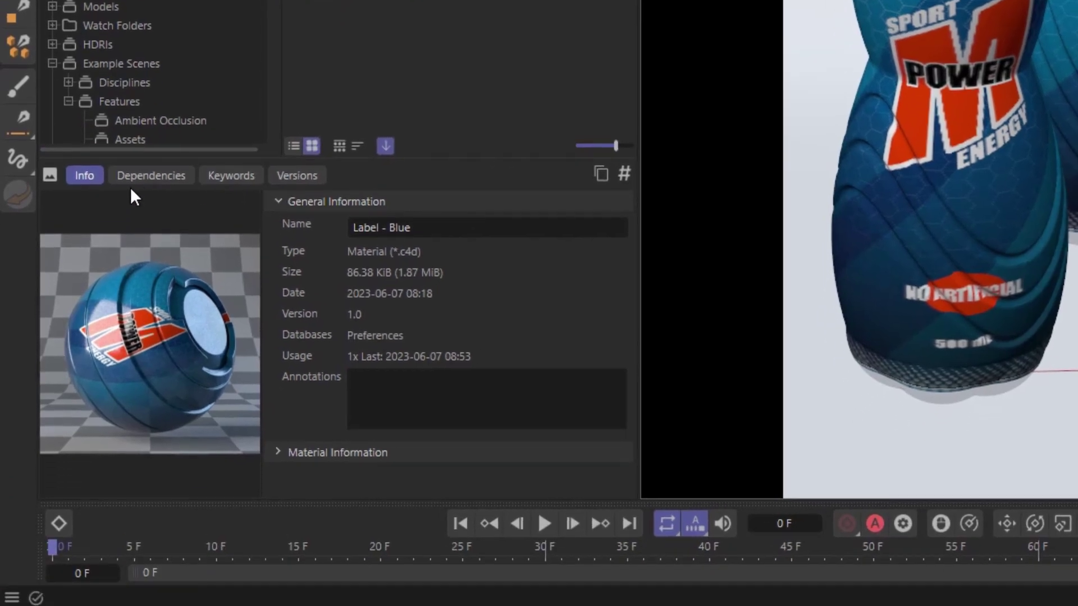
click(311, 171)
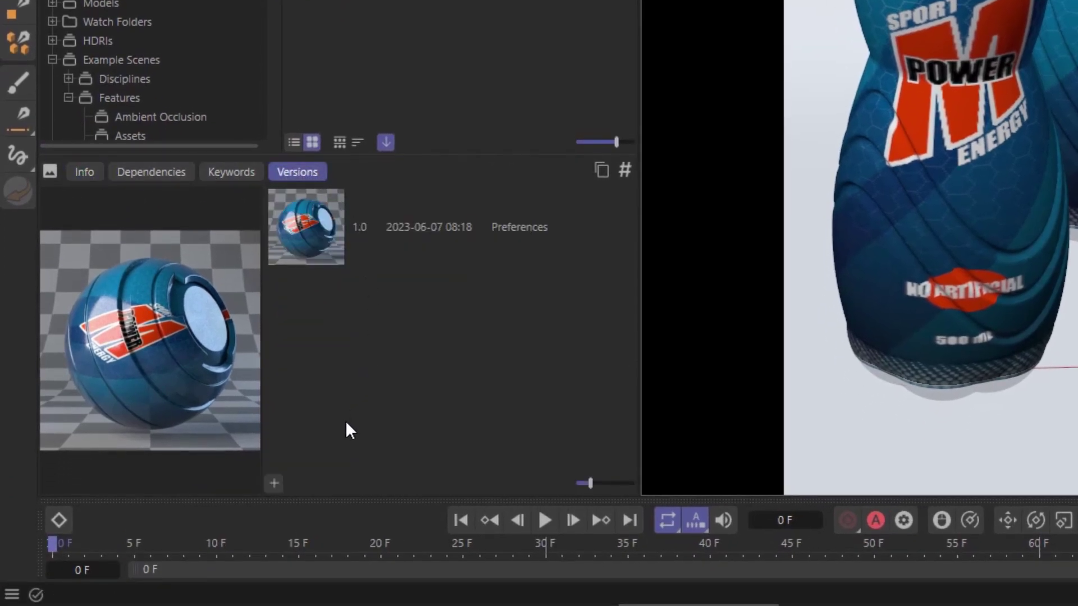
Add a new Label - Blue asset version labelled '1.1 (rs shadergraph)'.
click(275, 484)
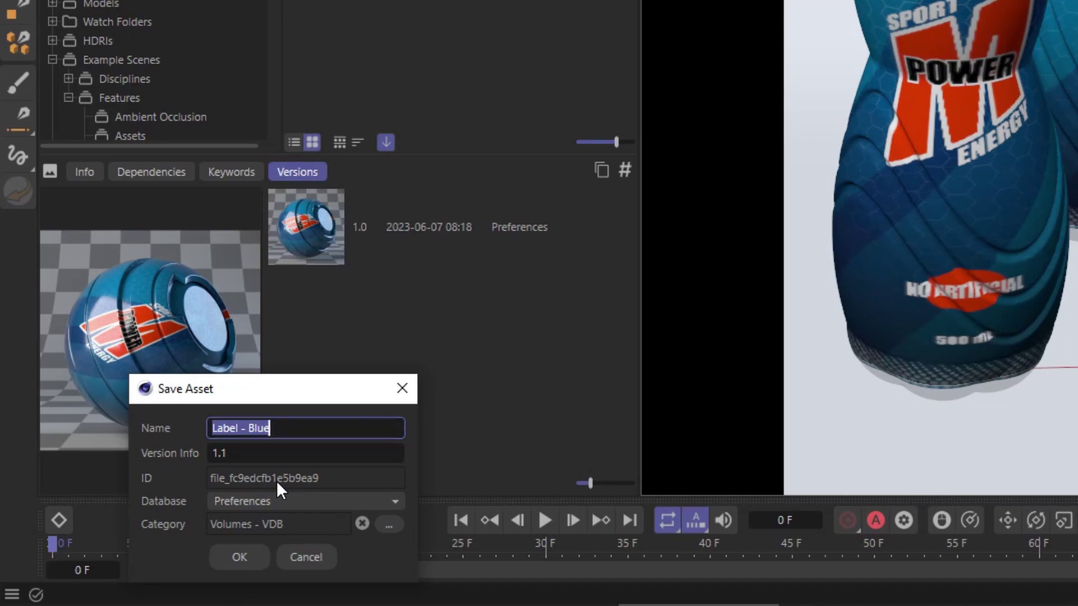
click(282, 454)
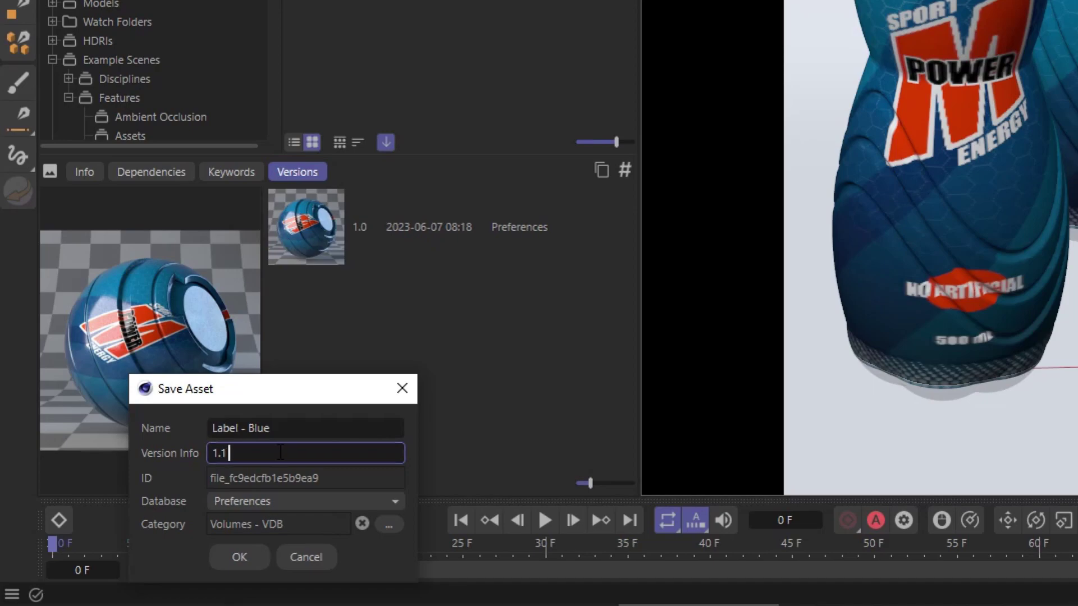
text((rs shadergraph))
key(Return)
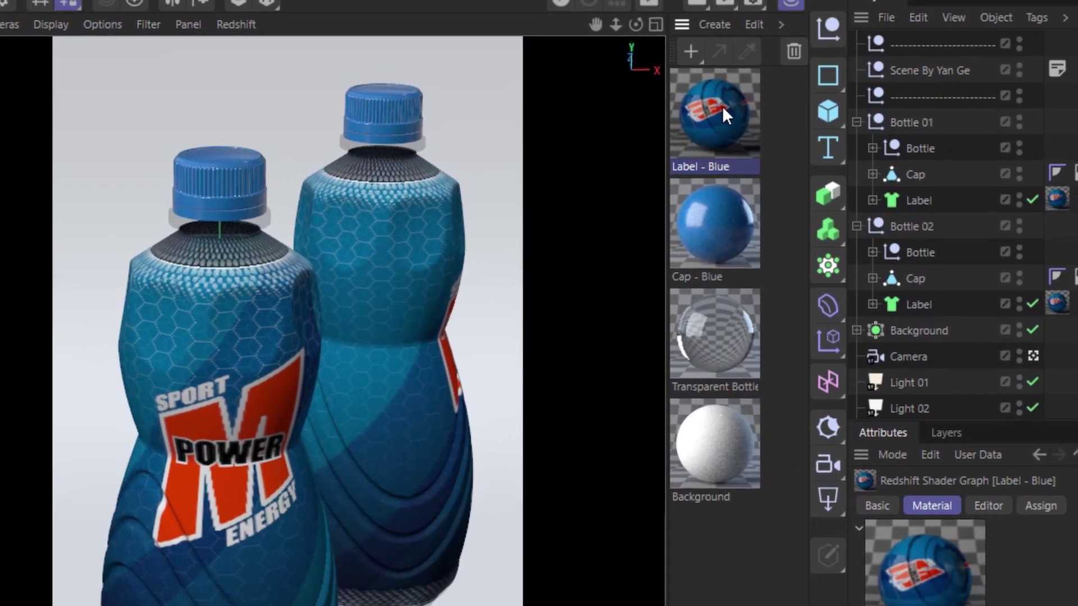
Convert and replace the scene materials with Redshift node materials, then select Label - Blue.
click(781, 24)
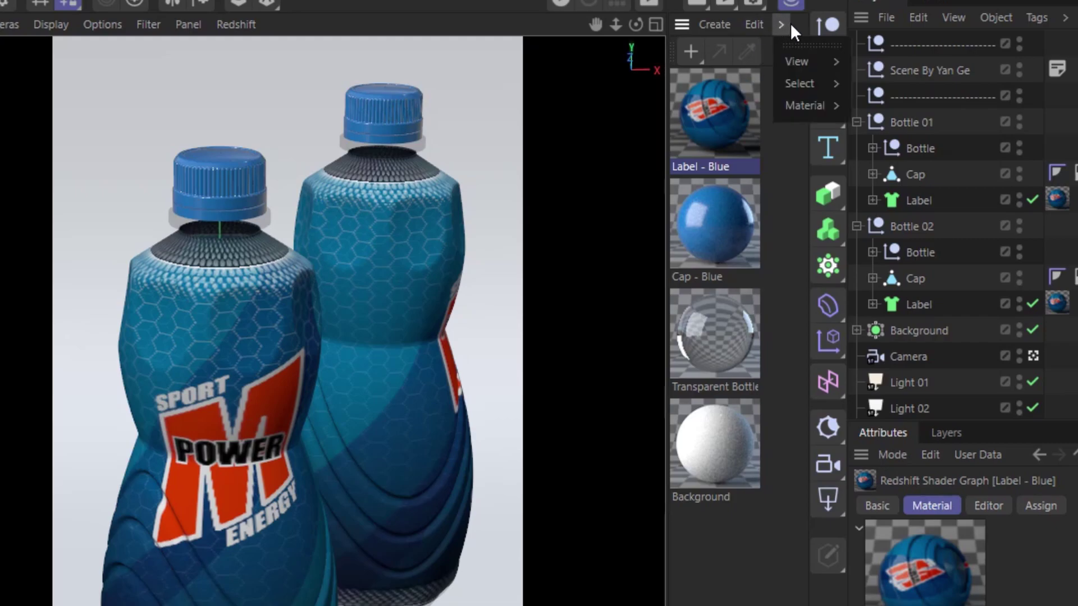
mouse_move(813, 110)
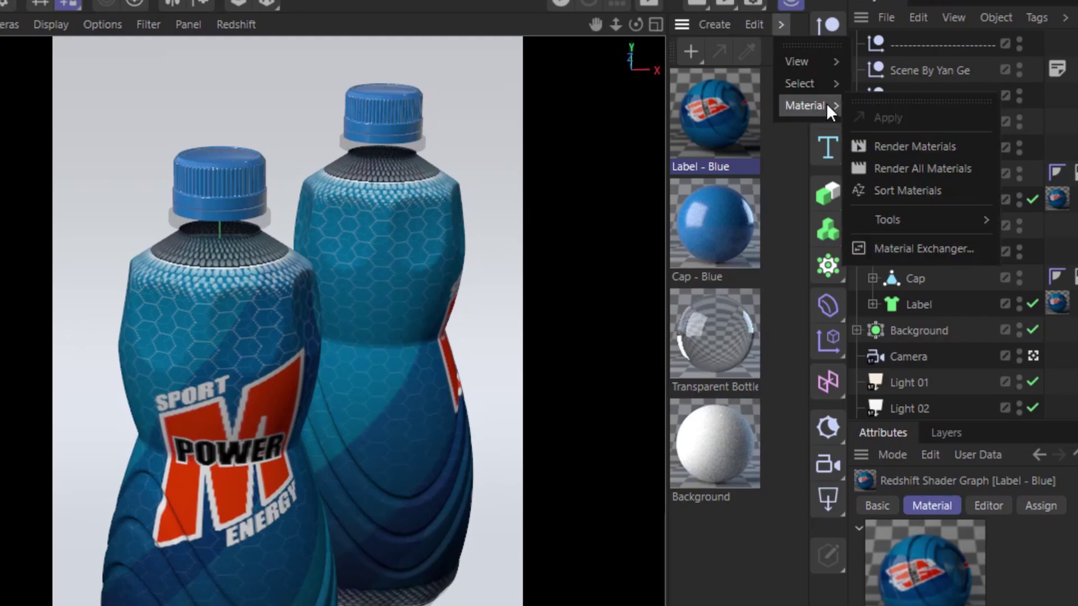
mouse_move(922, 222)
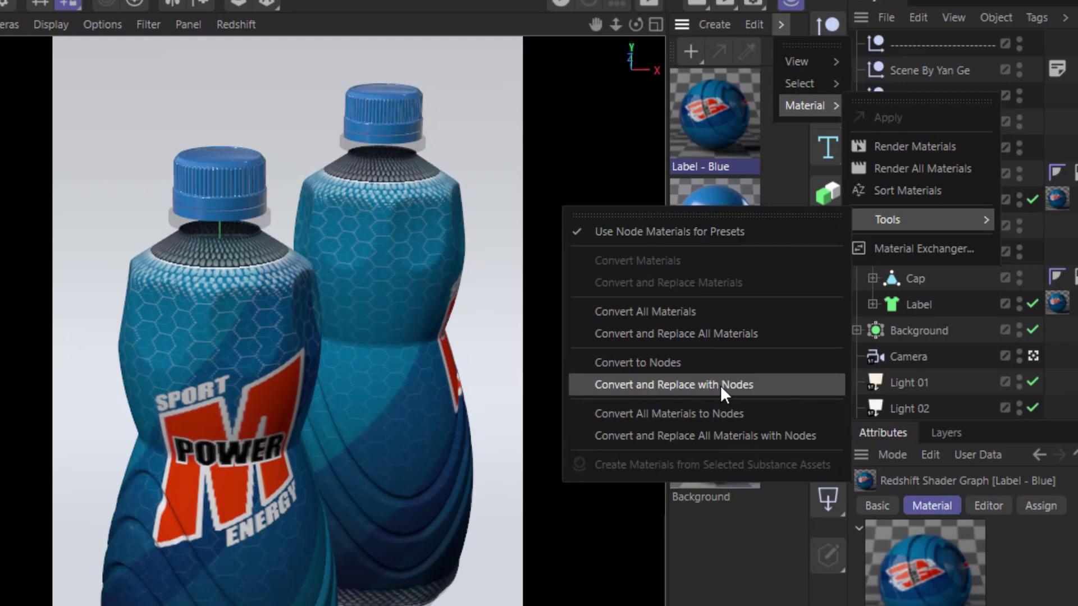
click(723, 385)
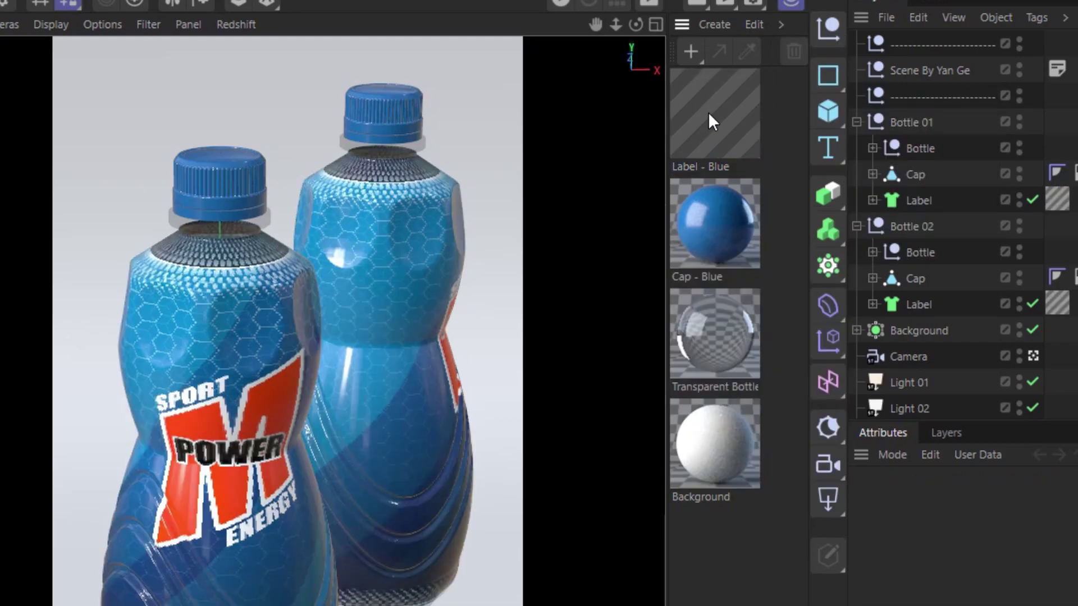
click(709, 112)
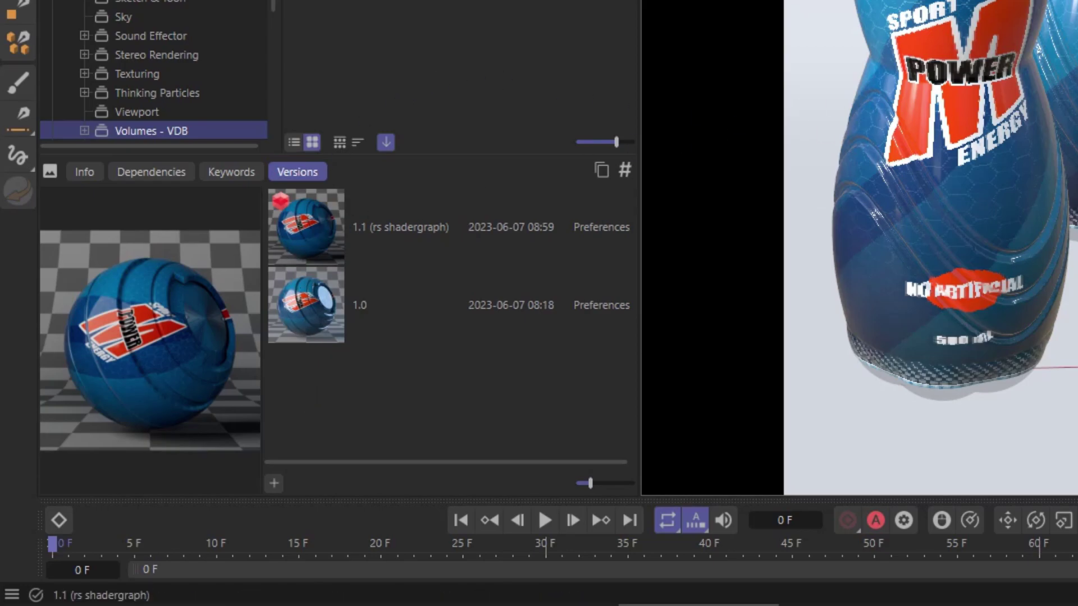
Add a new Label - Blue version labelled '1.2 (rs nodes)'.
click(273, 484)
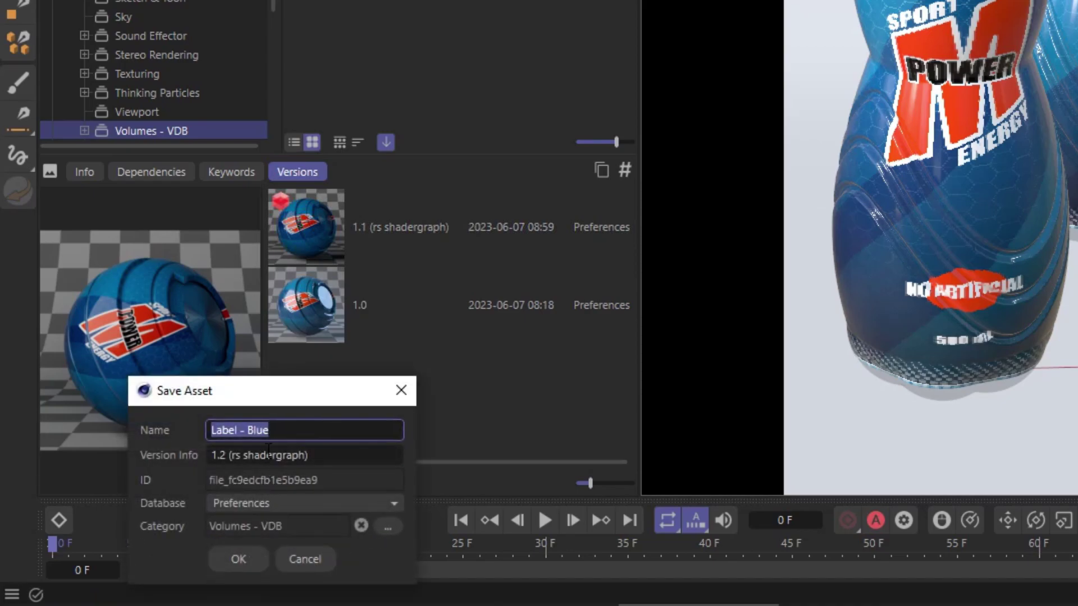
drag(245, 455, 305, 455)
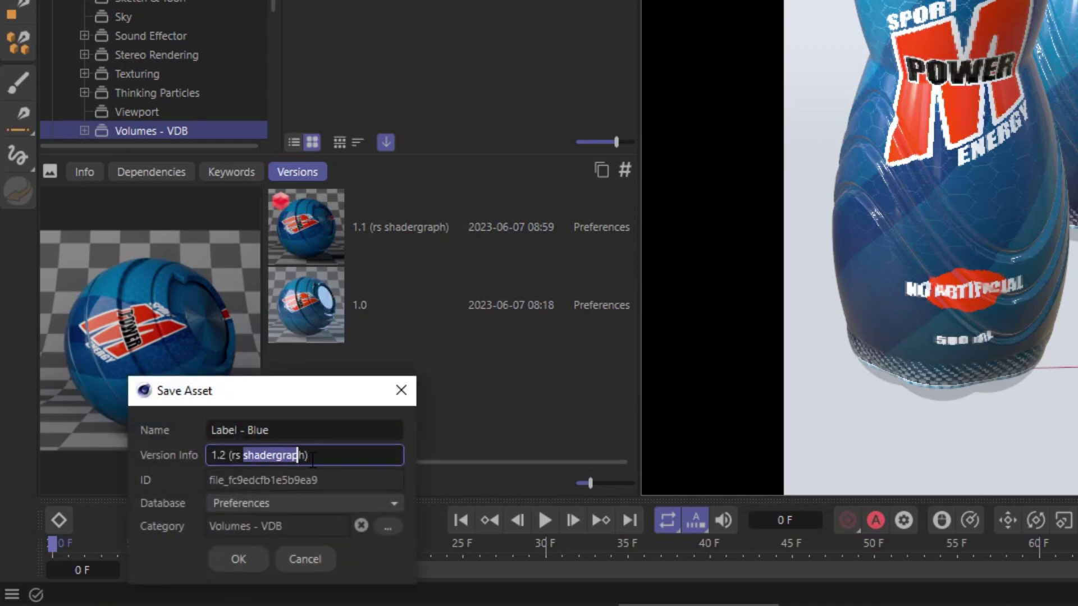
text(h)
key(BackSpace)
text(nod)
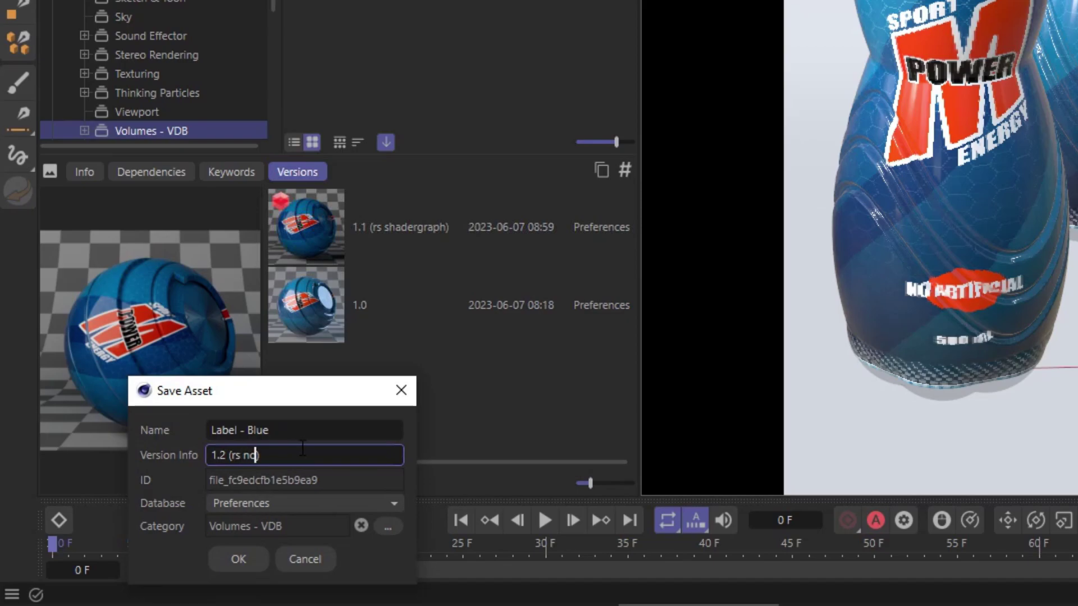
text(es)
key(Return)
Compare the previews of versions 1.2 (rs nodes), 1.0 and 1.1 (rs shadergraph).
click(340, 235)
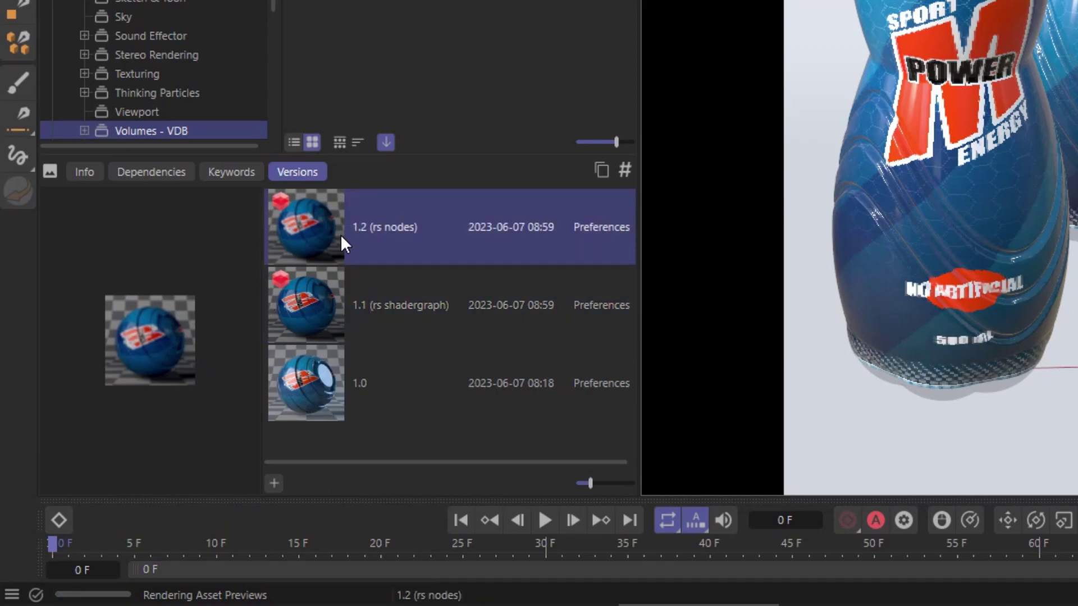
click(354, 389)
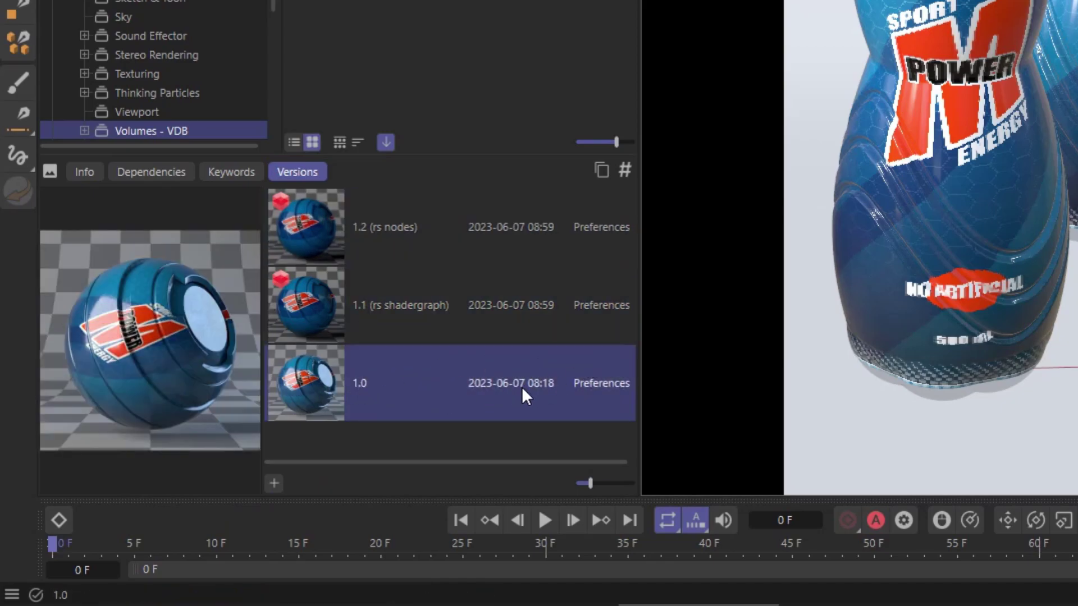
click(350, 303)
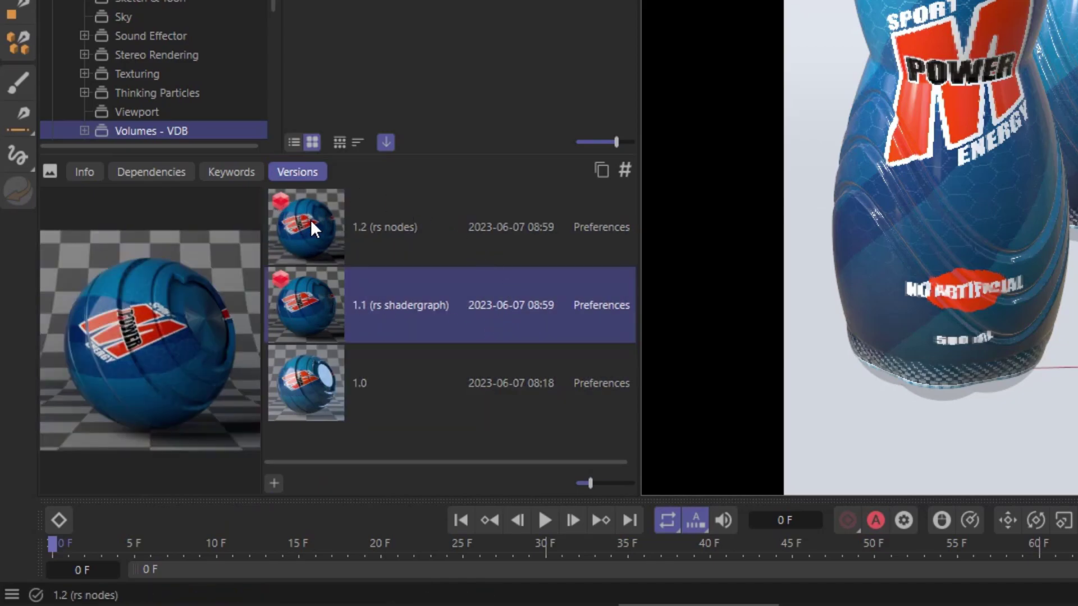
click(463, 225)
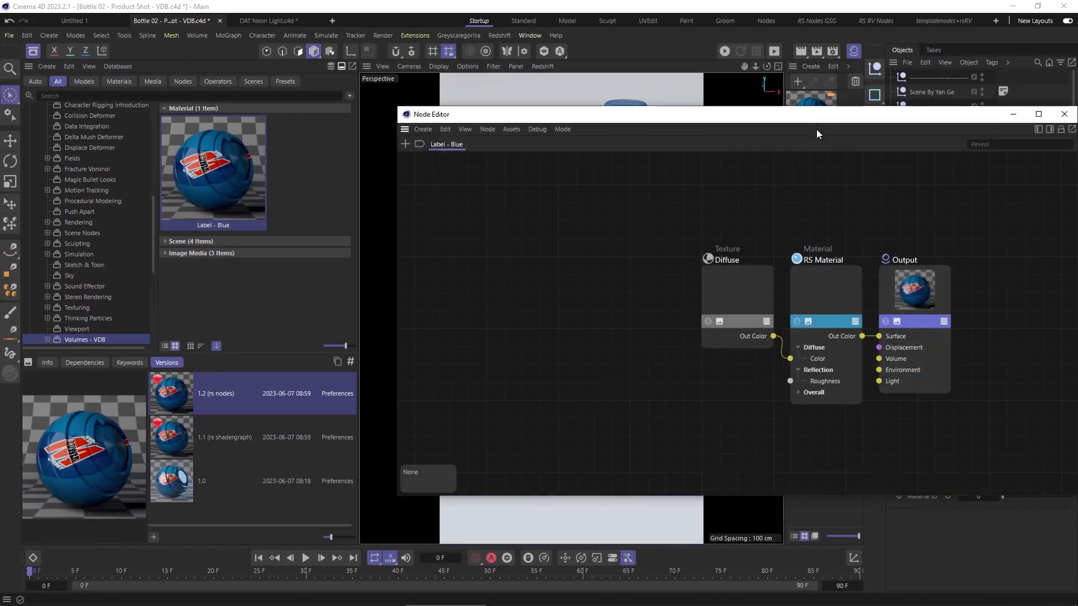
Add a Standard Material node to the Label - Blue graph via a 'stand' search.
drag(823, 298, 620, 212)
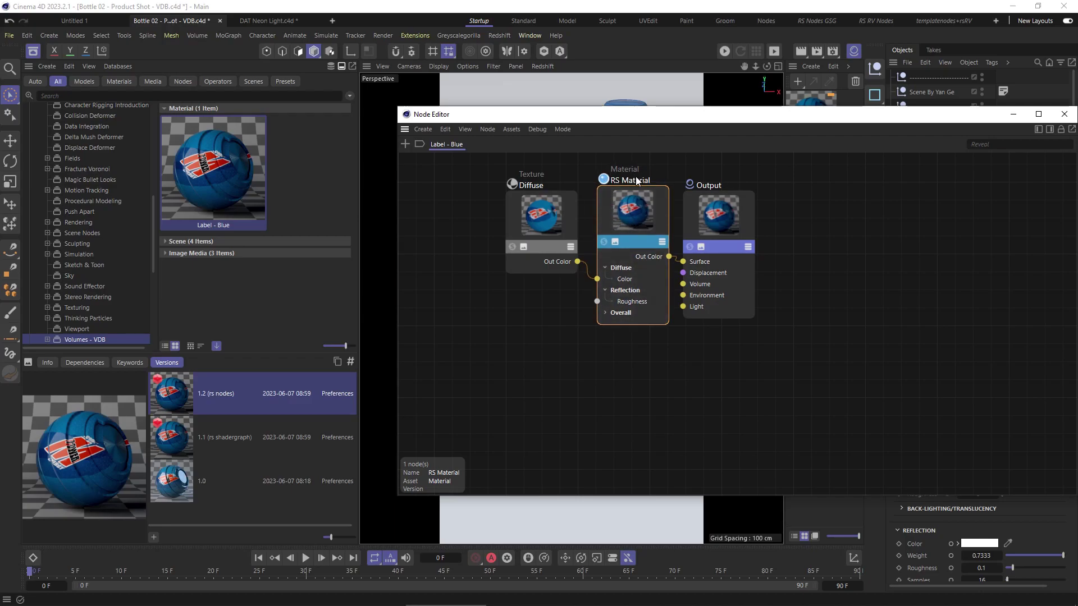
double_click(619, 393)
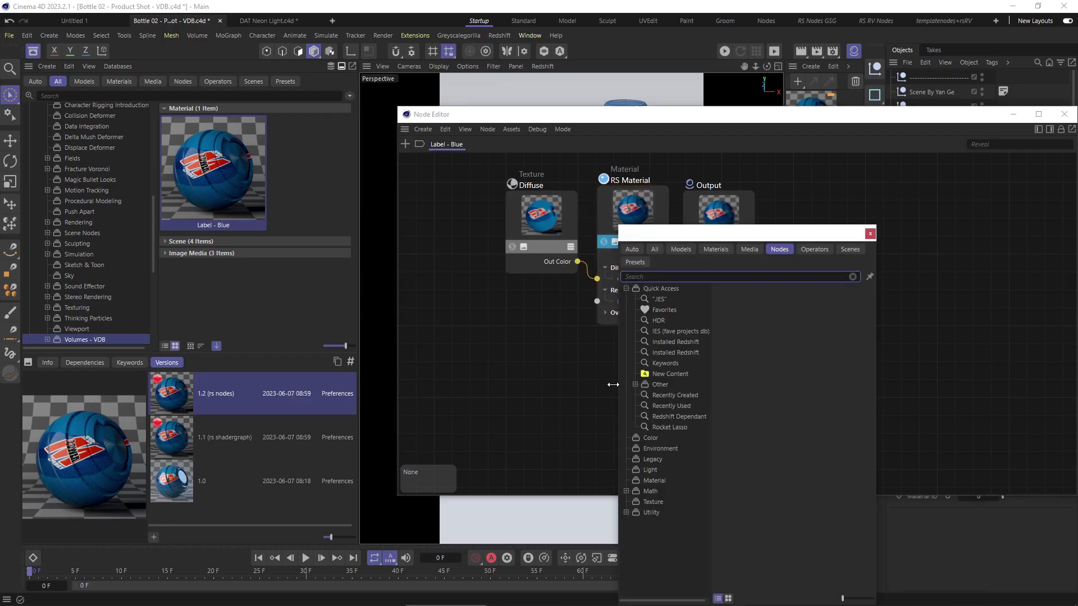
text(stand)
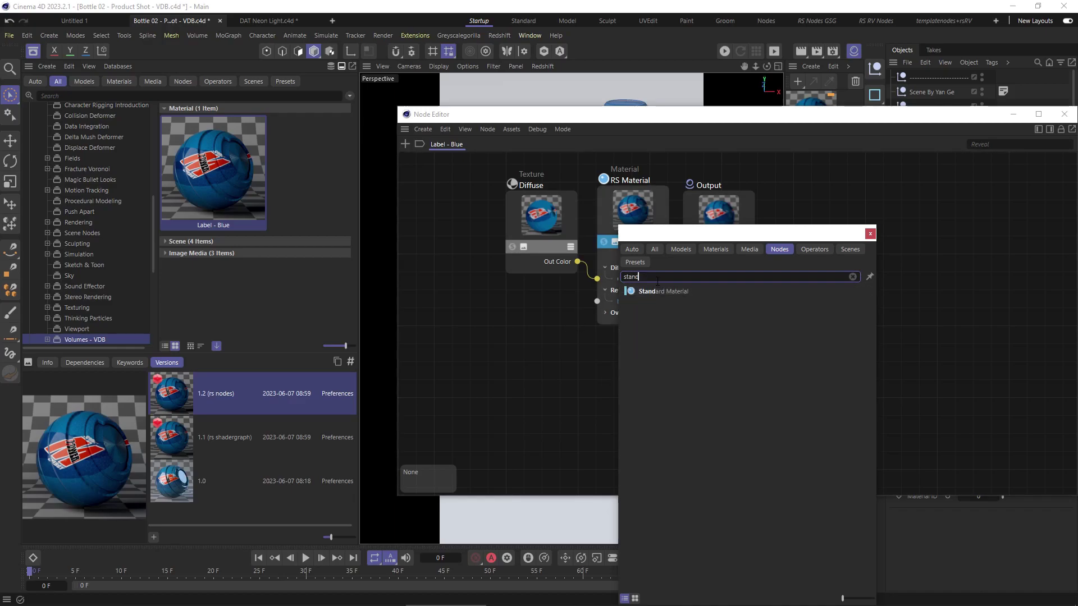
drag(645, 294, 626, 314)
Delete RS Material, wiring Diffuse into Base Color and Standard Material into Output Surface.
click(631, 191)
key(Delete)
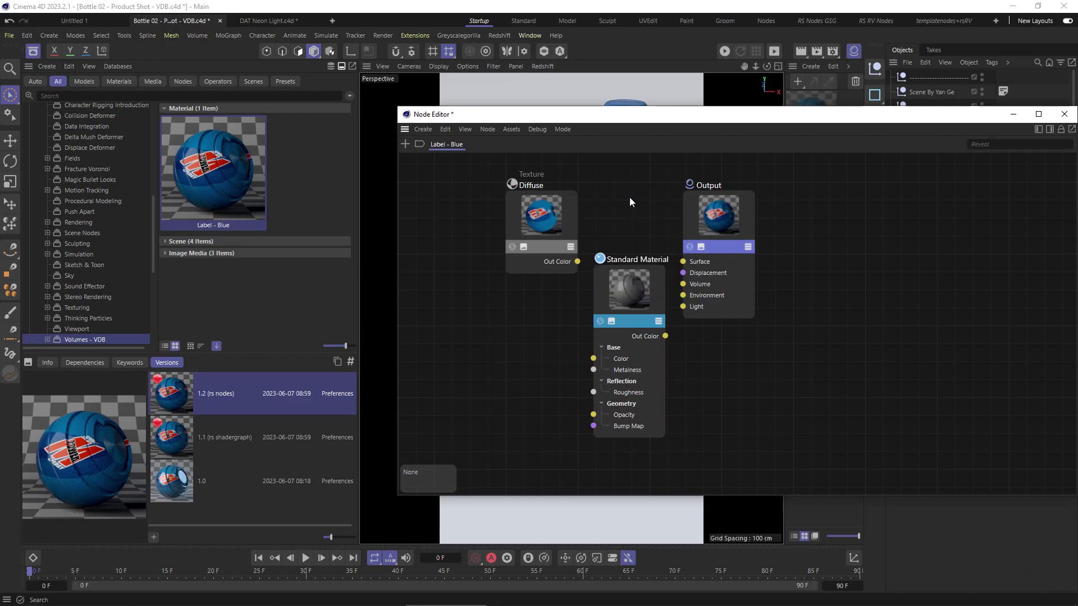
click(628, 224)
drag(578, 263, 685, 262)
click(1050, 129)
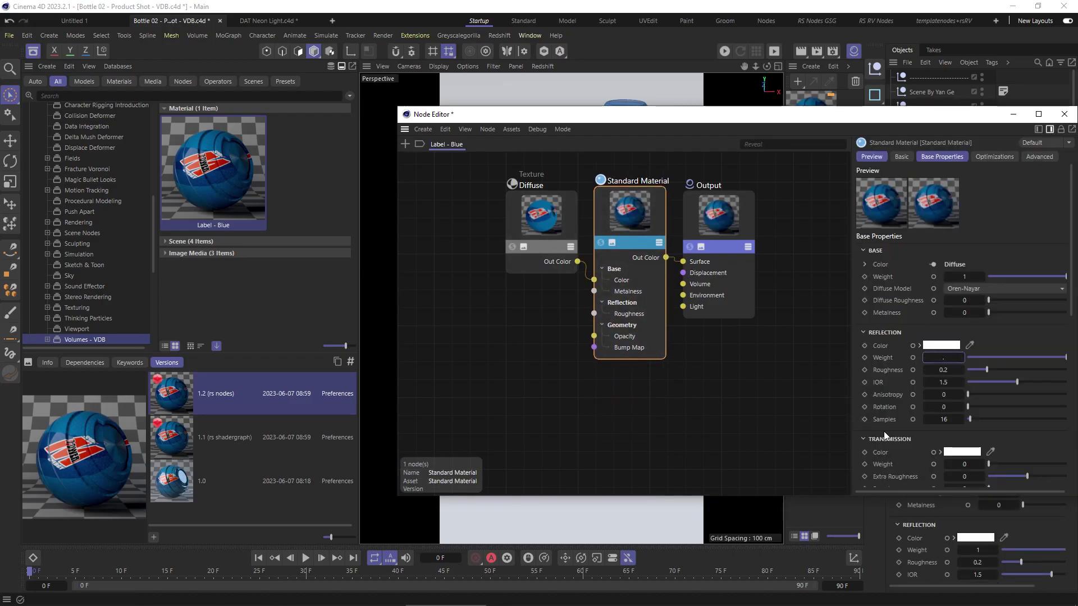
Close the Node Editor and delete the existing 1.2 version of Label - Blue.
click(1064, 114)
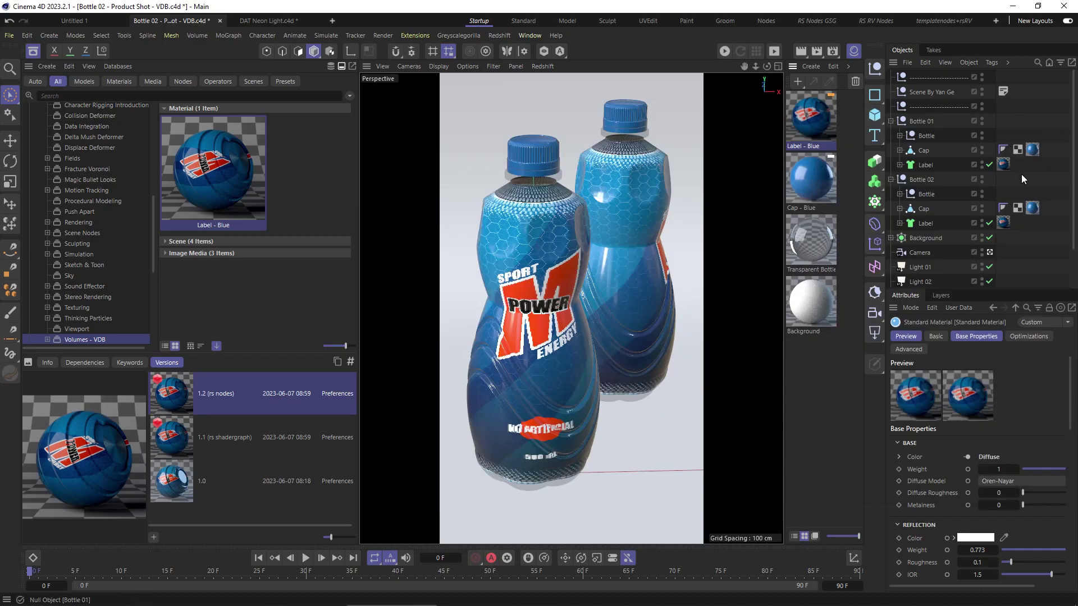
click(804, 123)
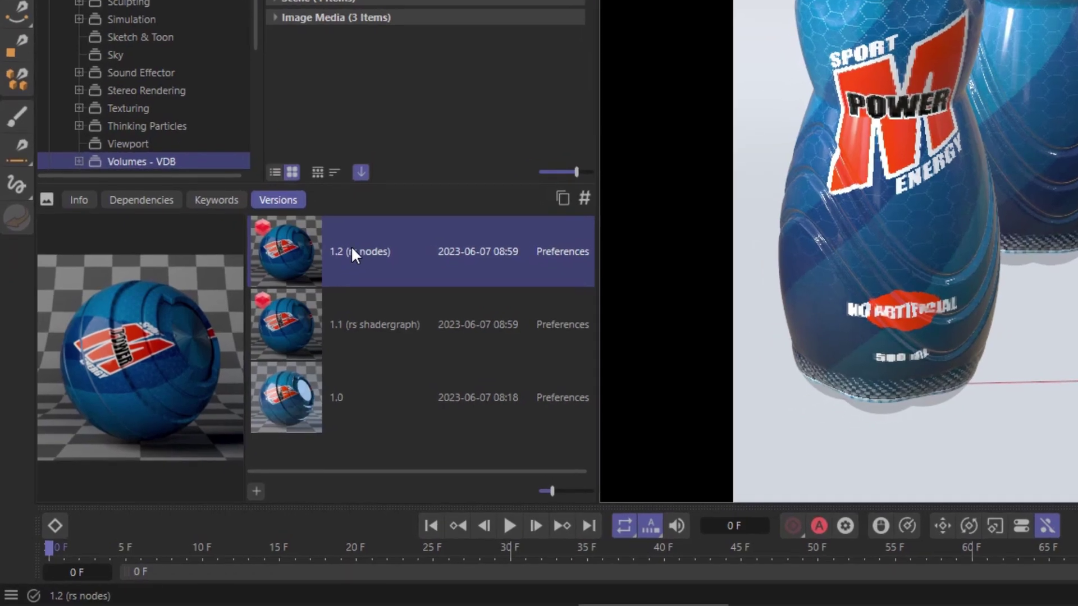
right_click(351, 252)
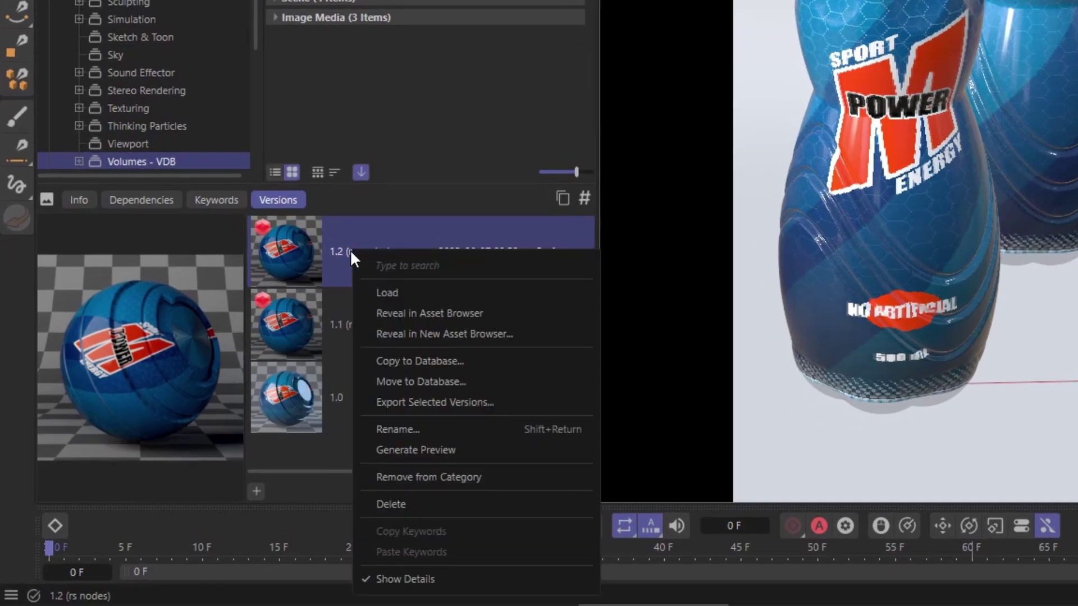
click(396, 504)
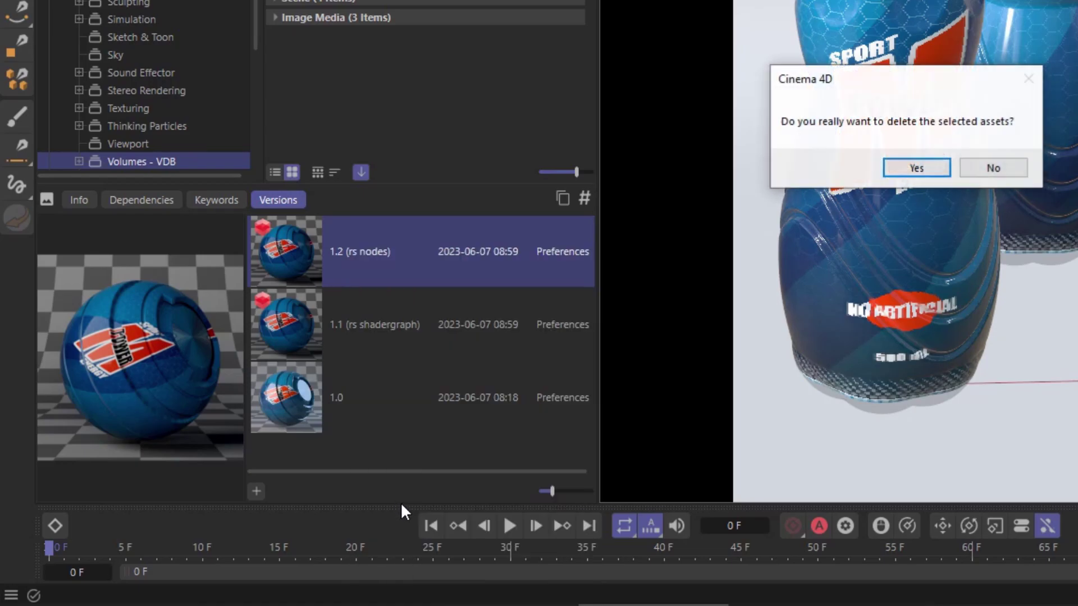
click(937, 171)
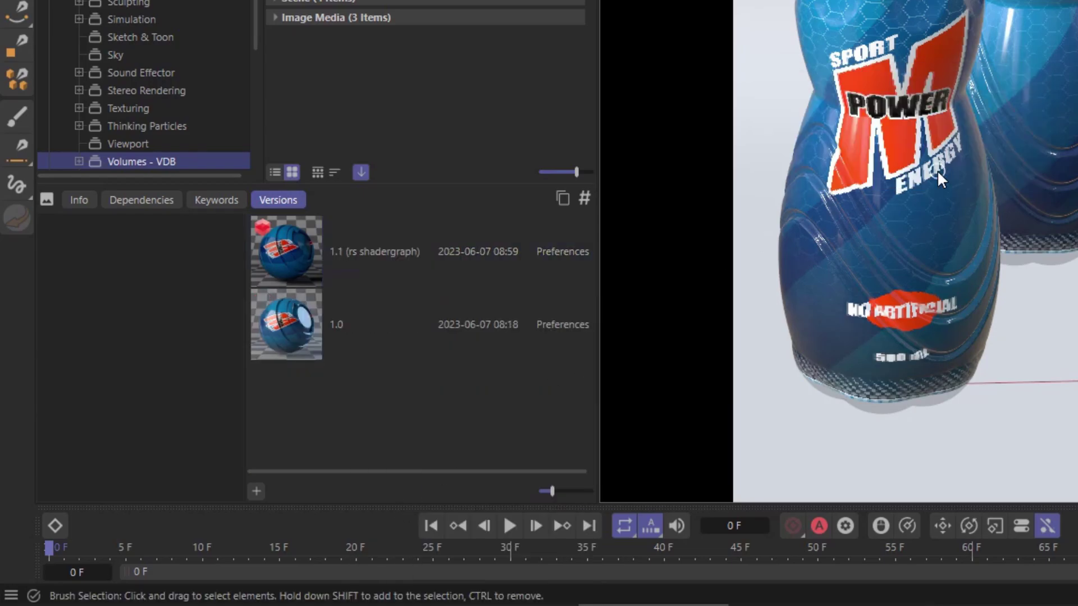
Save a fresh Label - Blue version labelled '1.2 (rs nodes)'.
click(256, 494)
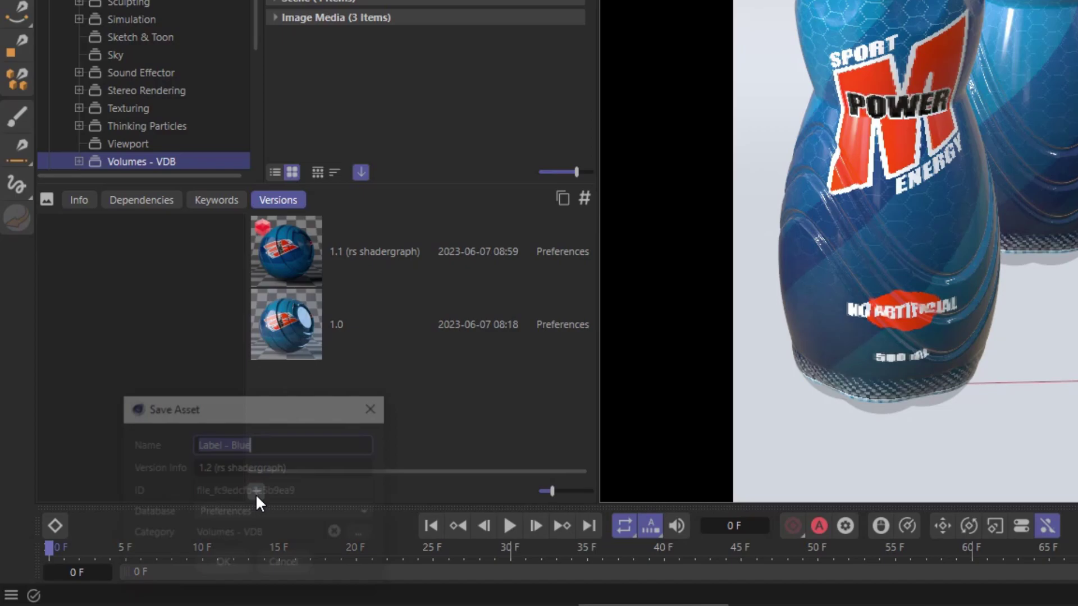
click(233, 469)
drag(234, 470, 285, 469)
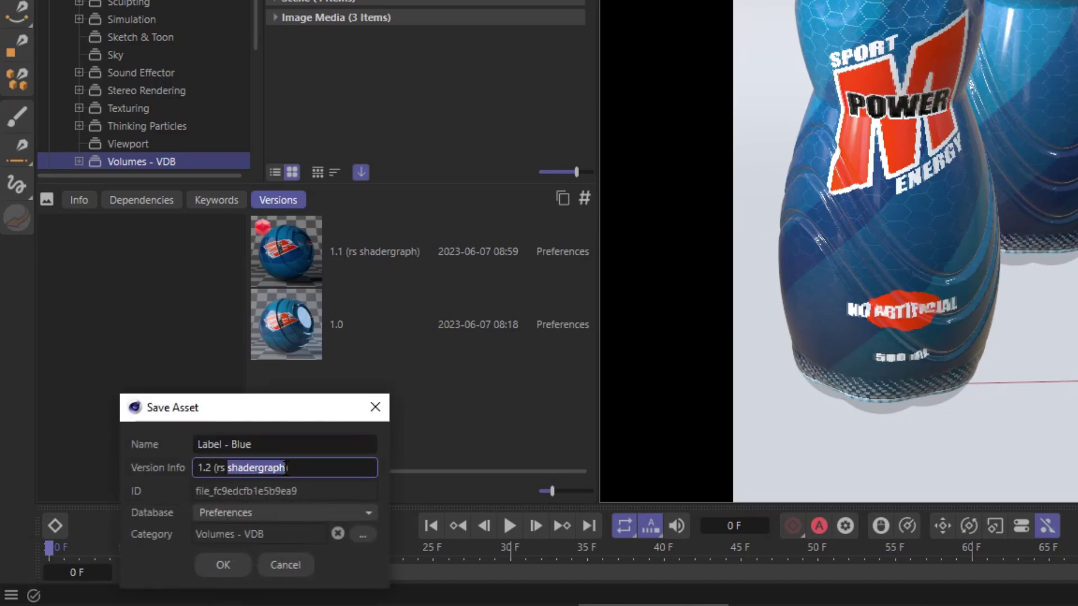
text(nodes)
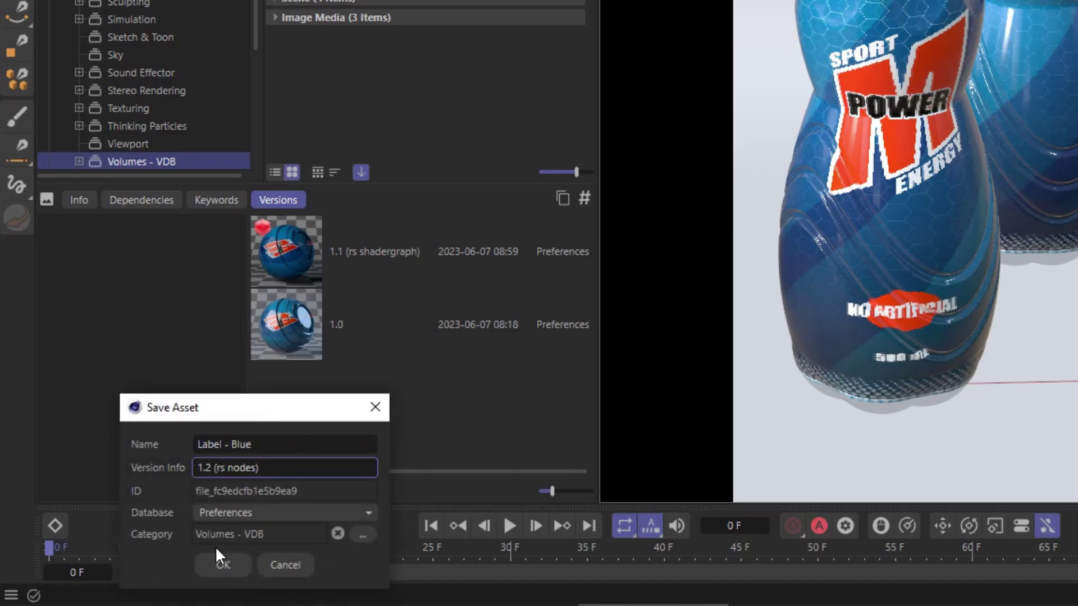
click(218, 563)
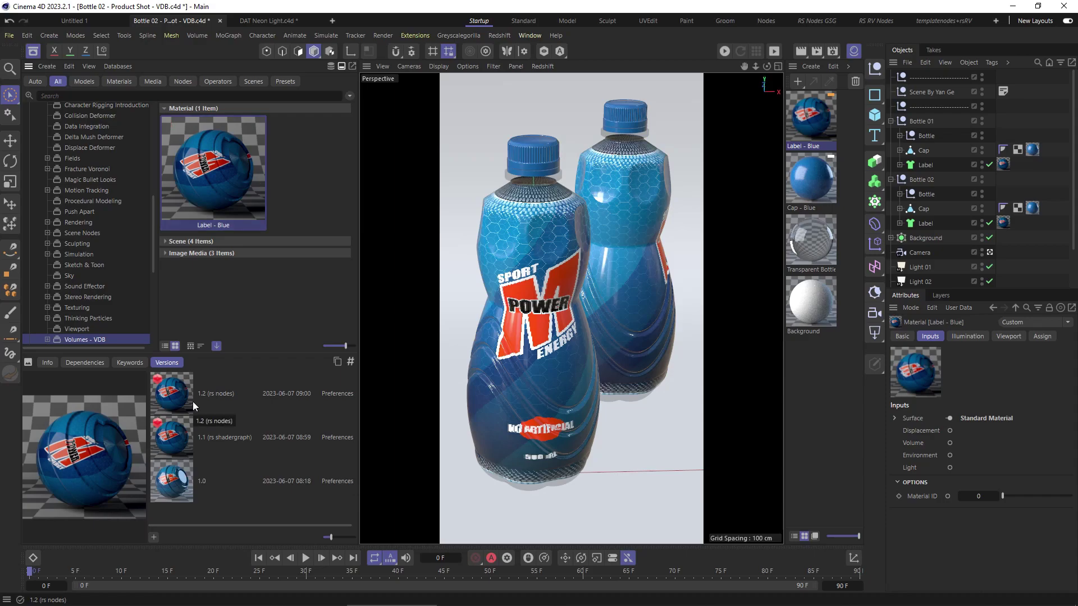
Compare versions 1.1 and 1.0, then load 1.1 (rs shadergraph) into the scene.
click(203, 437)
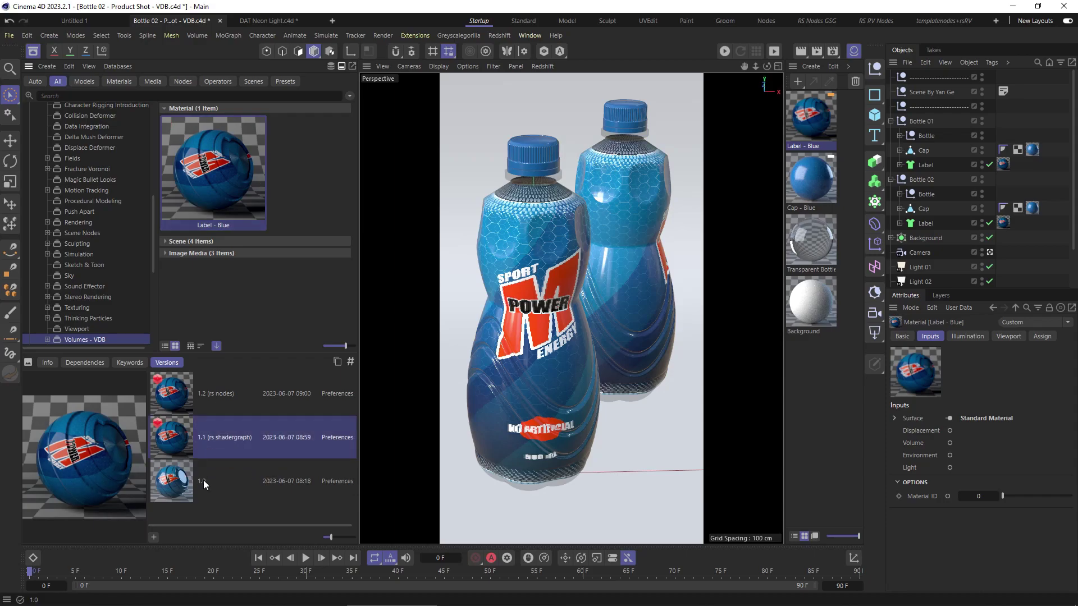
click(203, 480)
click(218, 442)
click(211, 482)
click(211, 441)
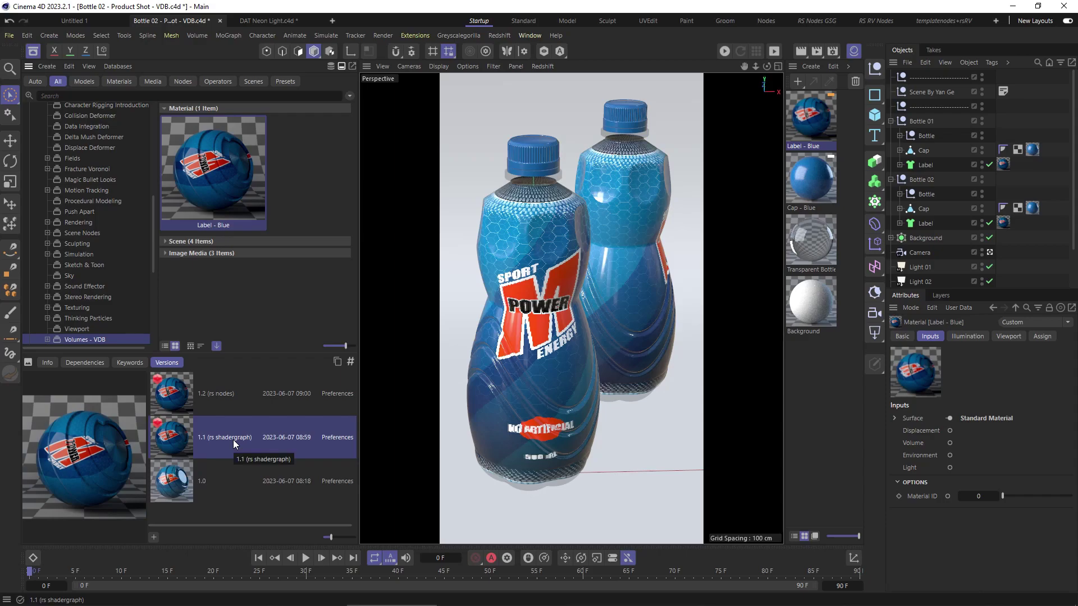
right_click(180, 440)
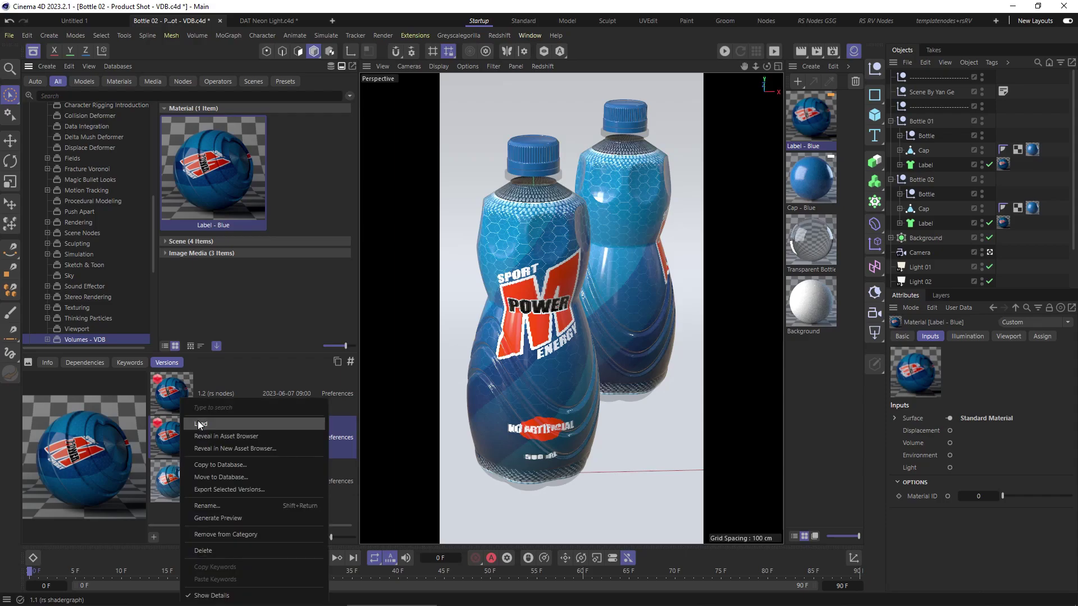
click(198, 423)
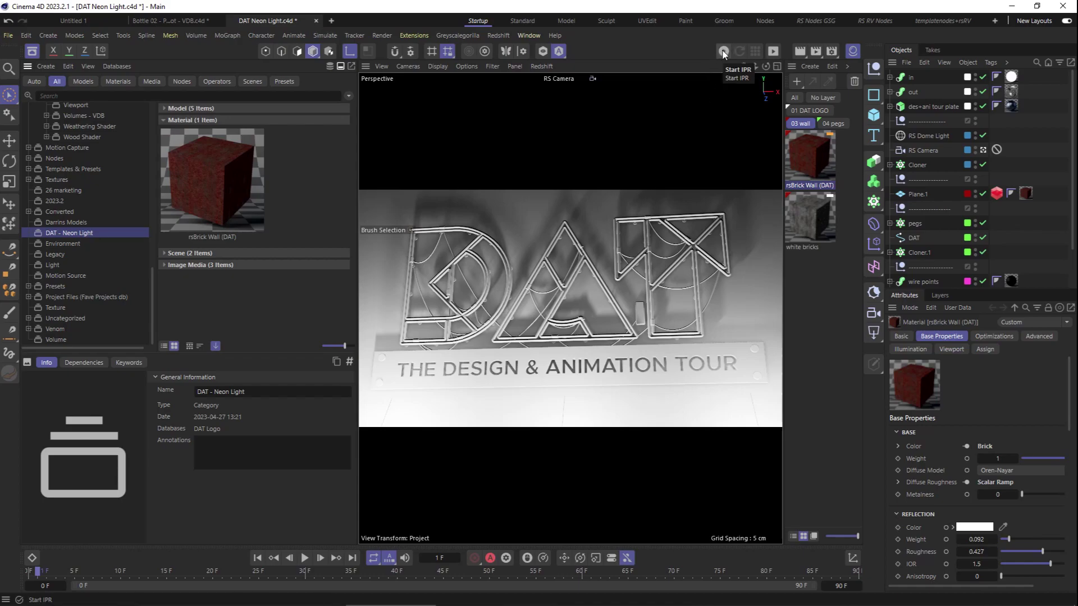
Start the Redshift IPR render and list rsBrick Wall (DAT)'s versions, showing only 0.9.
click(724, 53)
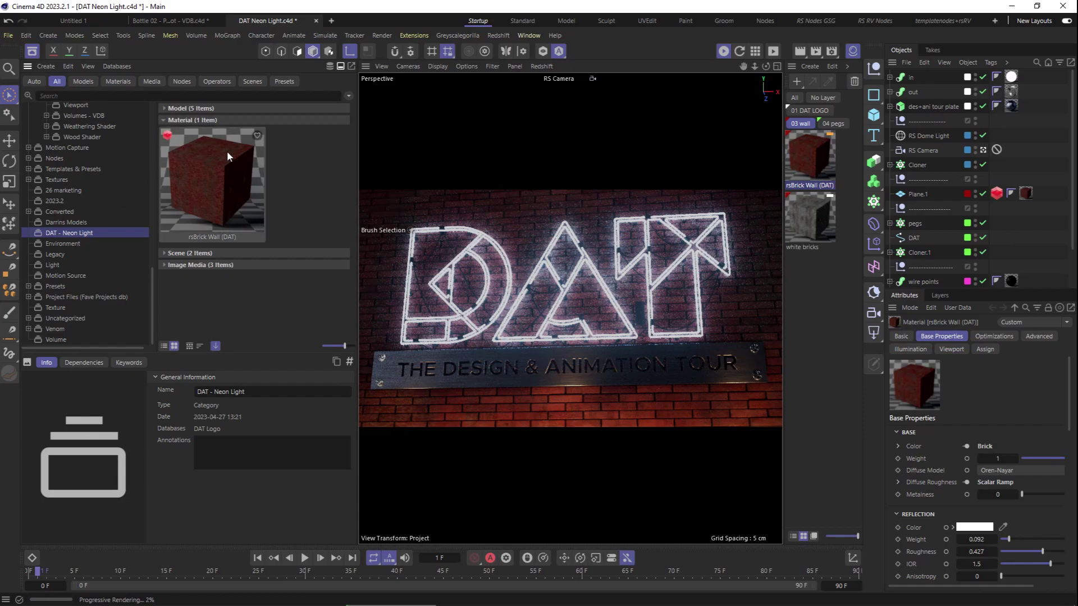
click(209, 182)
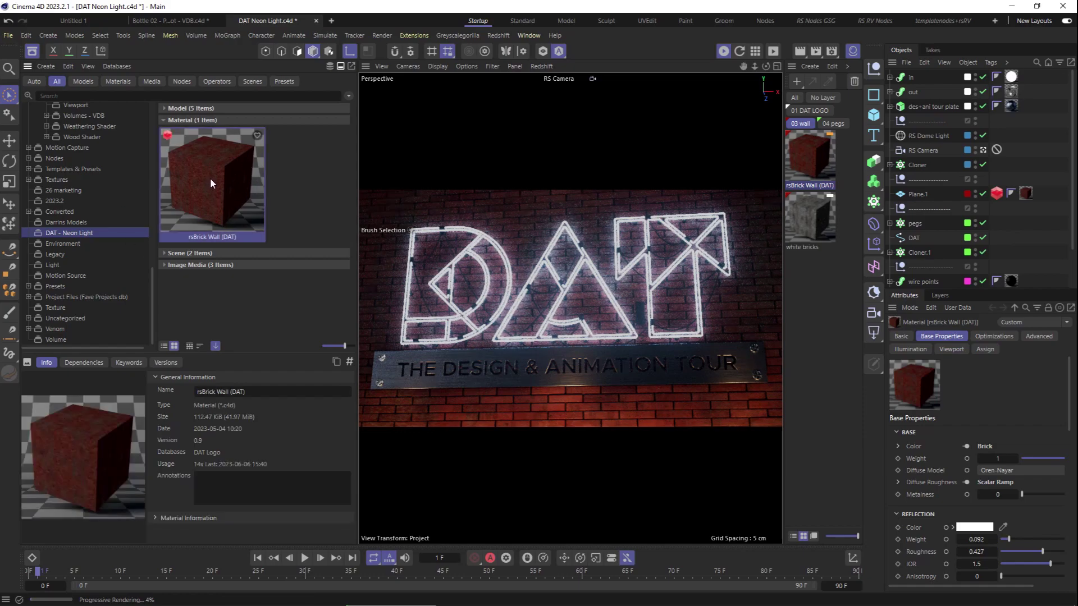
click(168, 363)
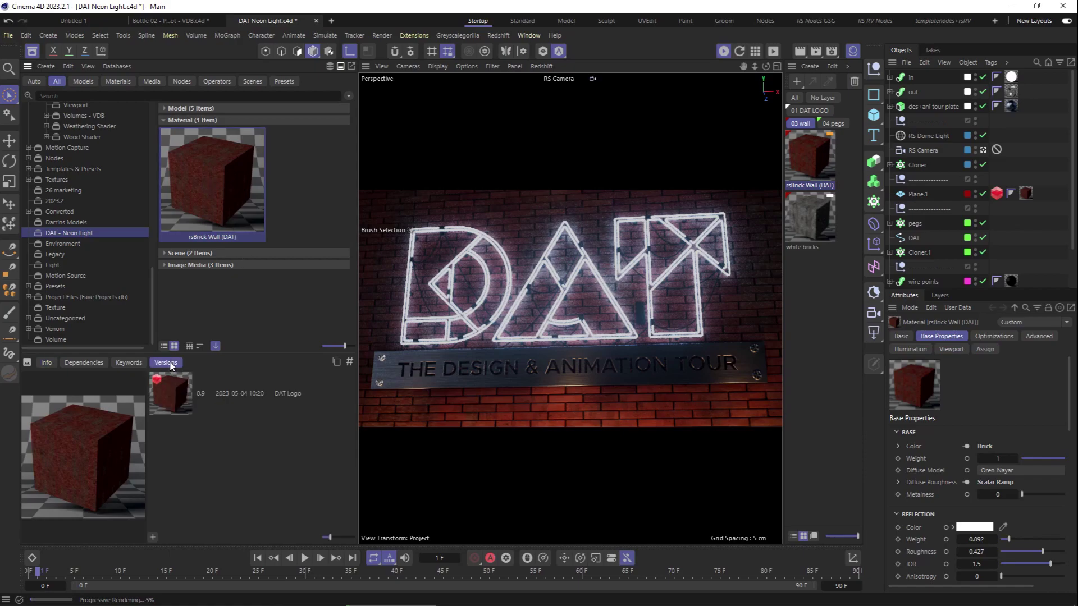
Add the white bricks material as rsBrick Wall version '1.0 (white brix)', then hide the Asset Browser.
click(810, 224)
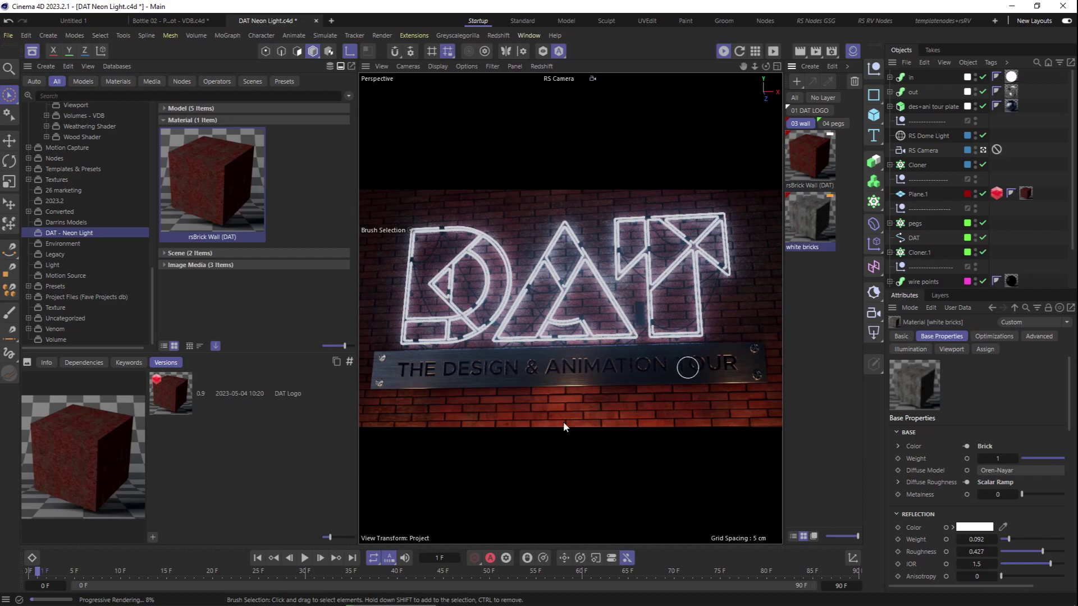
click(153, 537)
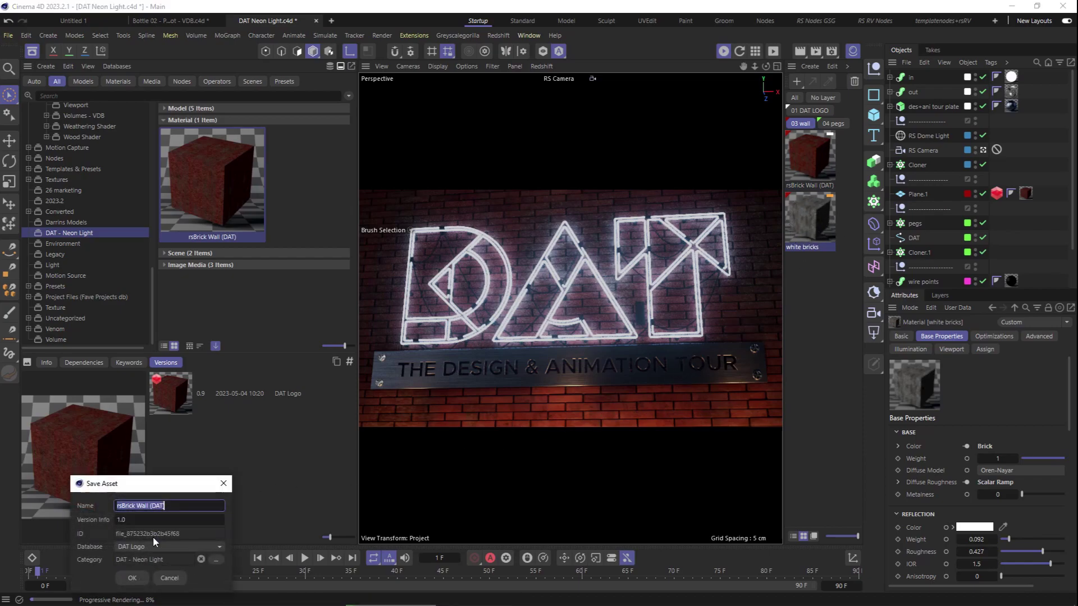
click(136, 521)
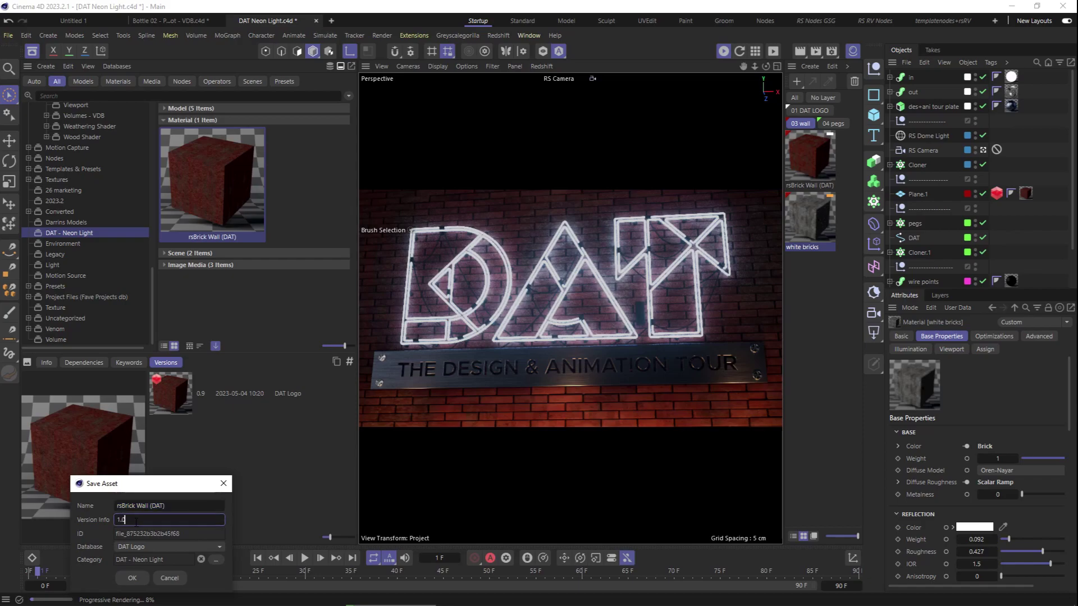
text((white brix))
key(Return)
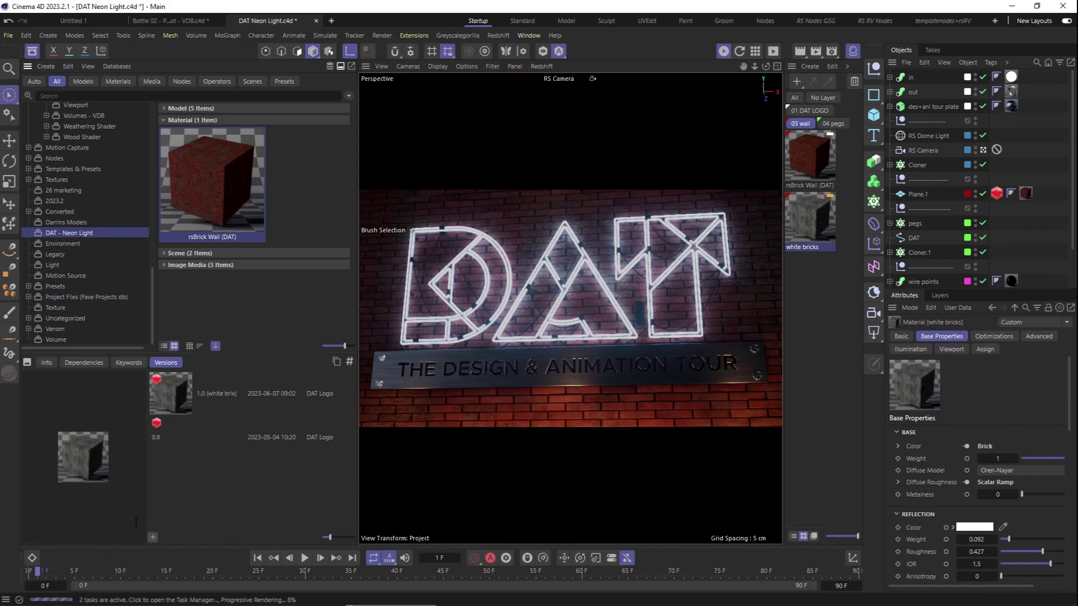
key(shift+F8)
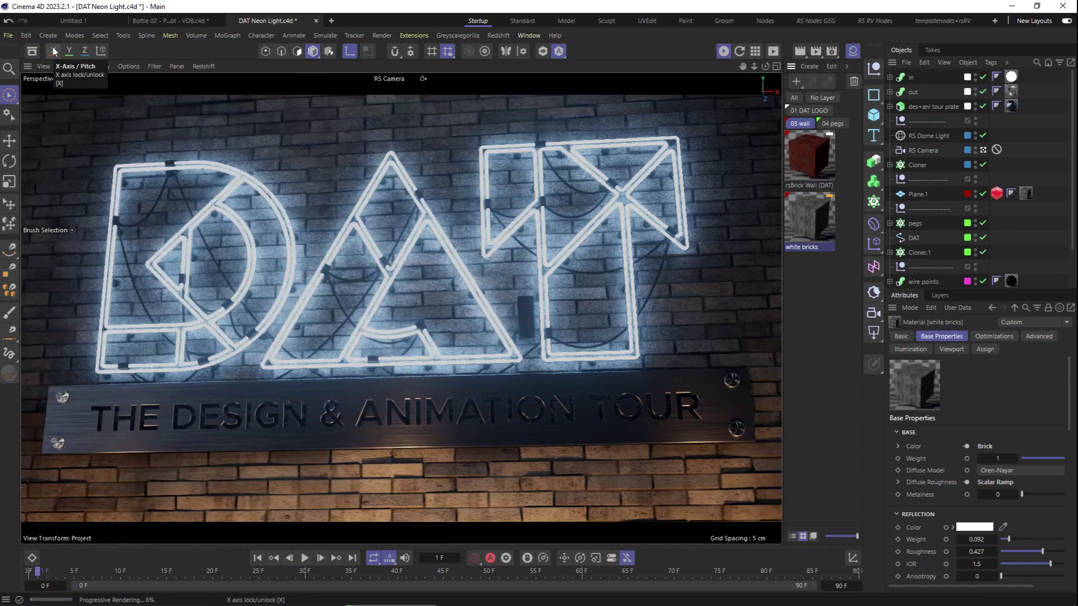